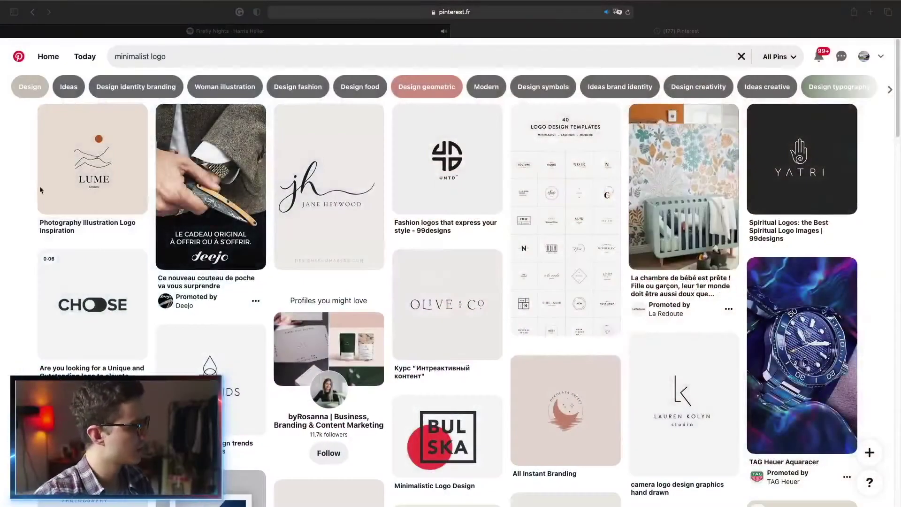
- Browse the "minimalist logo" pins for logo design inspiration
{"action": "scroll", "coordinate": [474, 252], "scroll_direction": "down", "scroll_amount": 3}
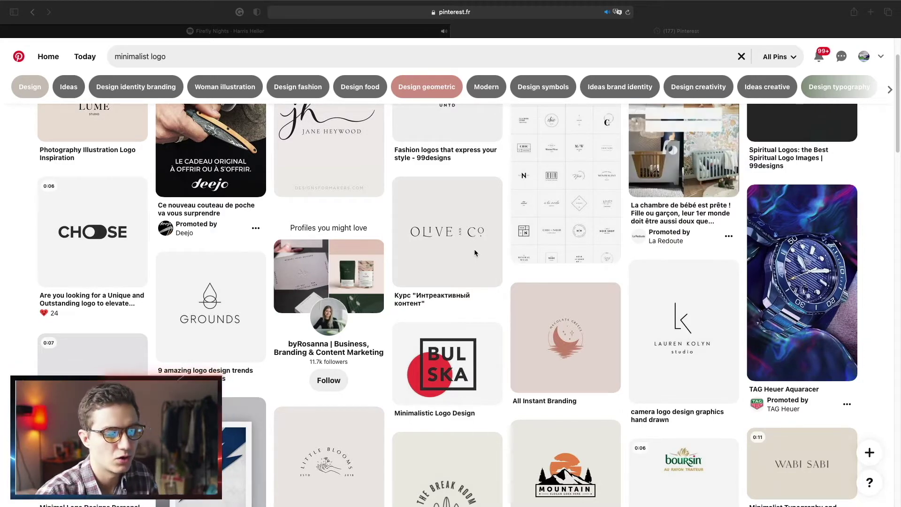
{"action": "left_click", "coordinate": [435, 368]}
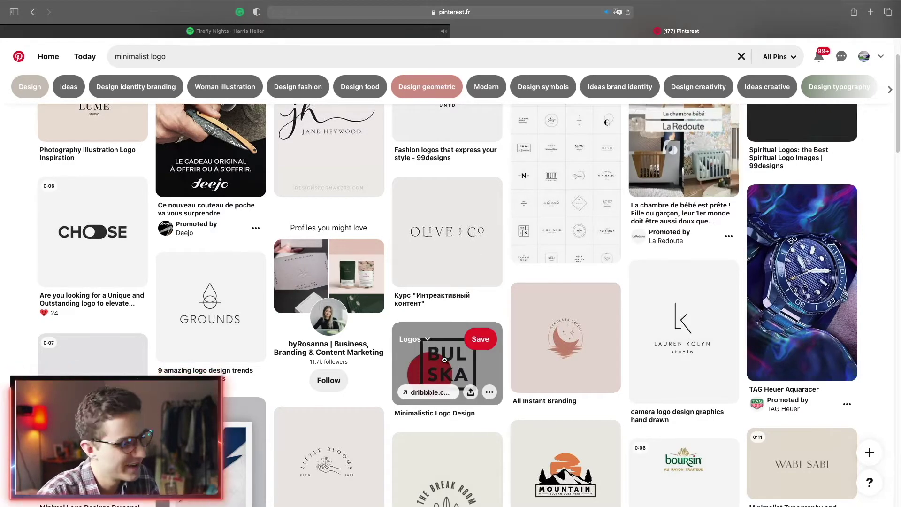
{"action": "scroll", "coordinate": [387, 293], "scroll_direction": "down", "scroll_amount": 3}
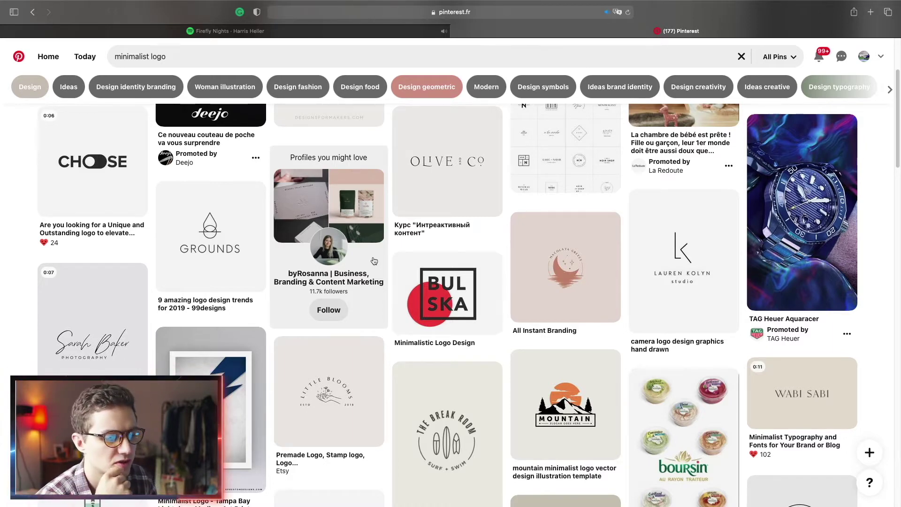
{"action": "scroll", "coordinate": [362, 289], "scroll_direction": "down", "scroll_amount": 1}
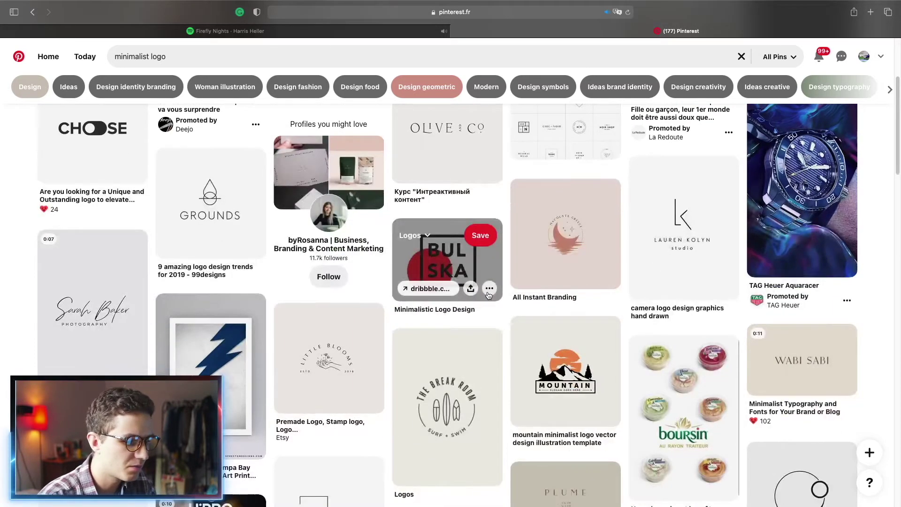
{"action": "scroll", "coordinate": [488, 295], "scroll_direction": "down", "scroll_amount": 5}
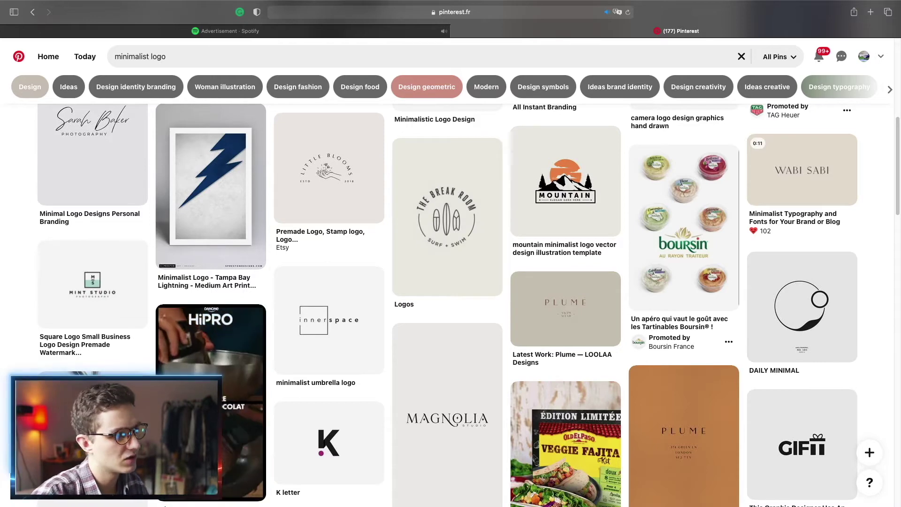
{"action": "mouse_move", "coordinate": [240, 113]}
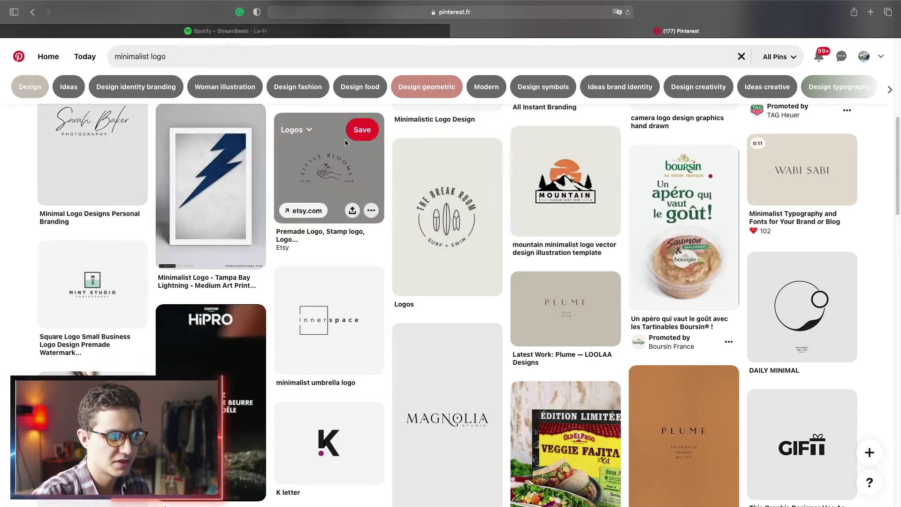
- Search Pinterest for "kendama logo" and browse the resulting pins for references
{"action": "left_click", "coordinate": [228, 54]}
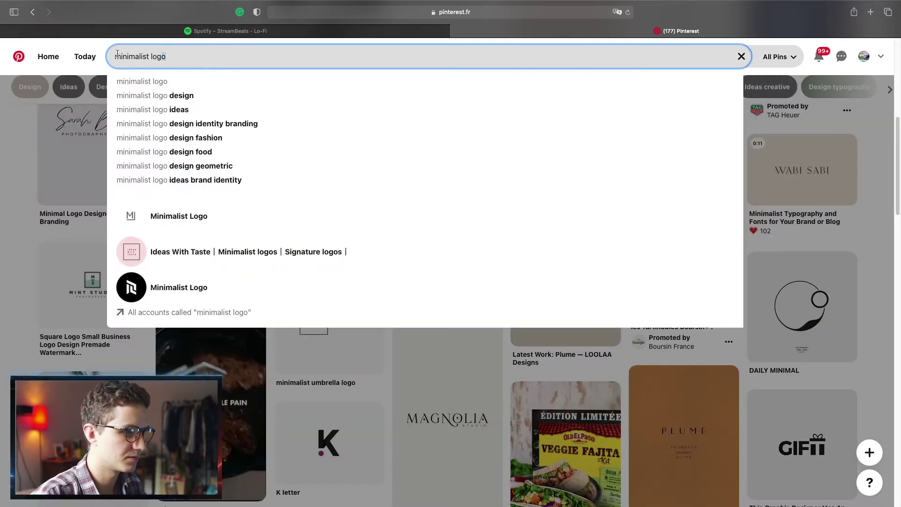
{"action": "type", "text": "kendama"}
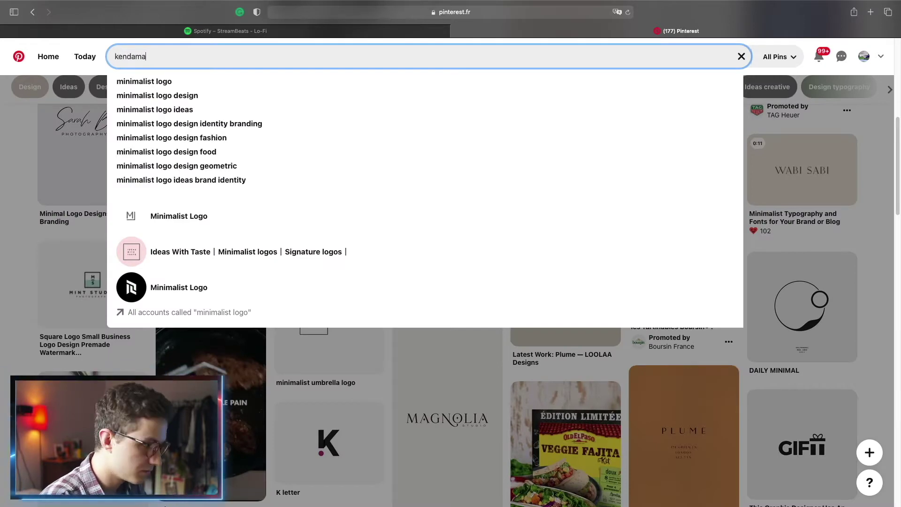
{"action": "type", "text": " logo"}
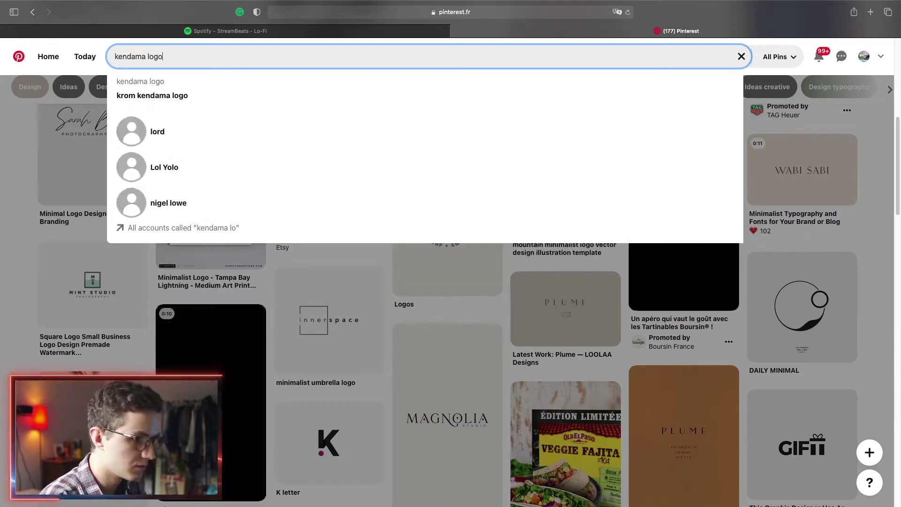
{"action": "key", "text": "Return"}
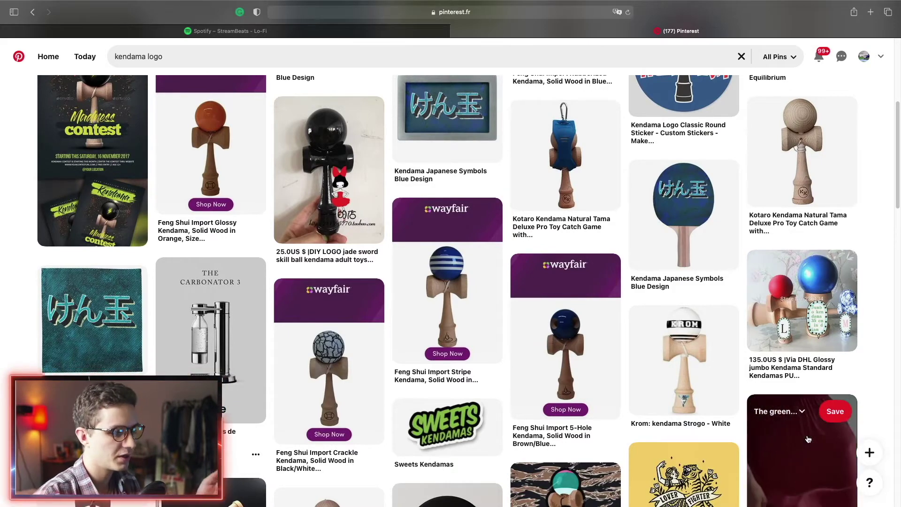
{"action": "scroll", "coordinate": [563, 302], "scroll_direction": "down", "scroll_amount": 5}
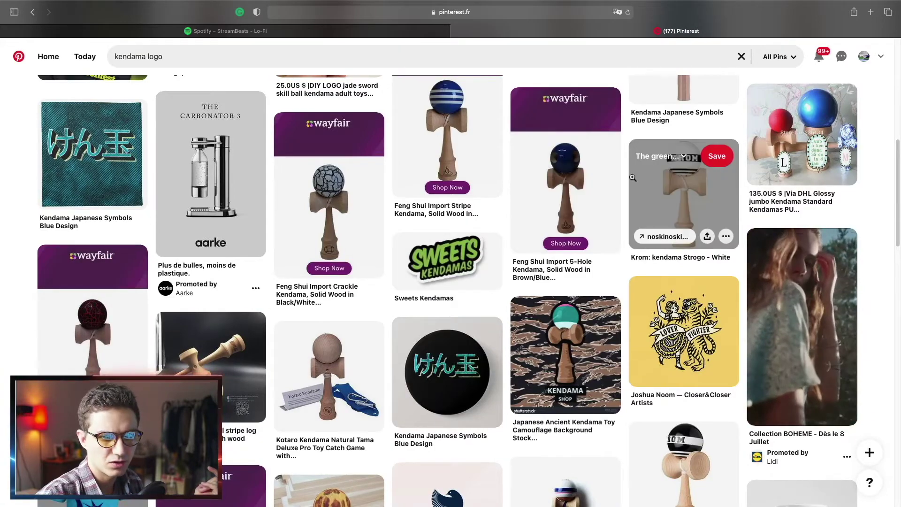
{"action": "scroll", "coordinate": [641, 223], "scroll_direction": "down", "scroll_amount": 3}
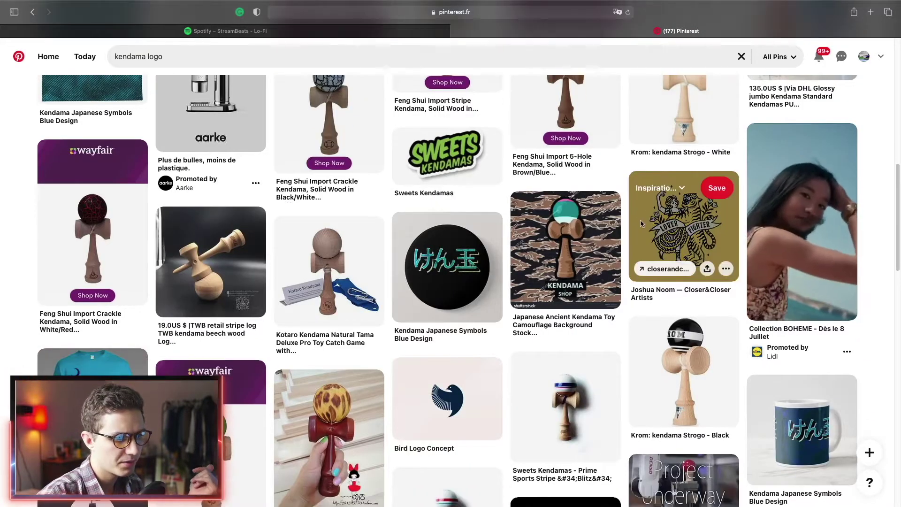
{"action": "scroll", "coordinate": [642, 223], "scroll_direction": "down", "scroll_amount": 5}
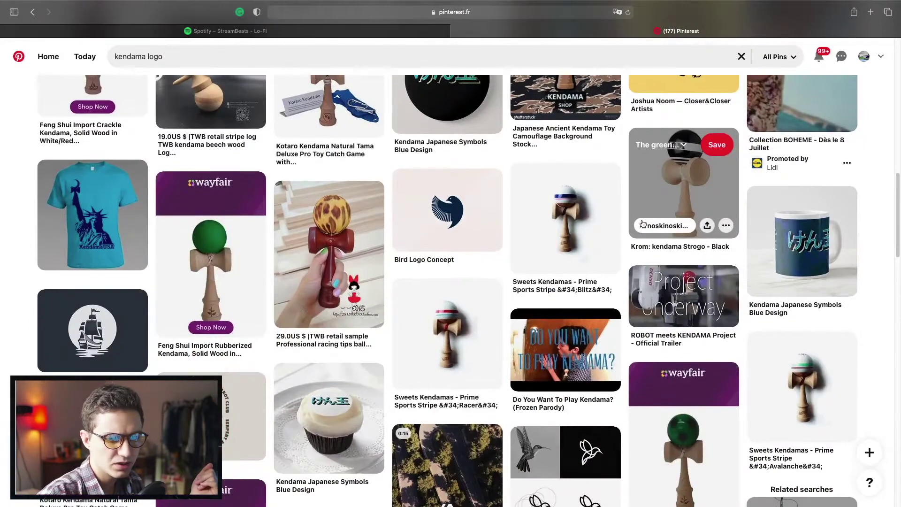
{"action": "scroll", "coordinate": [643, 223], "scroll_direction": "down", "scroll_amount": 6}
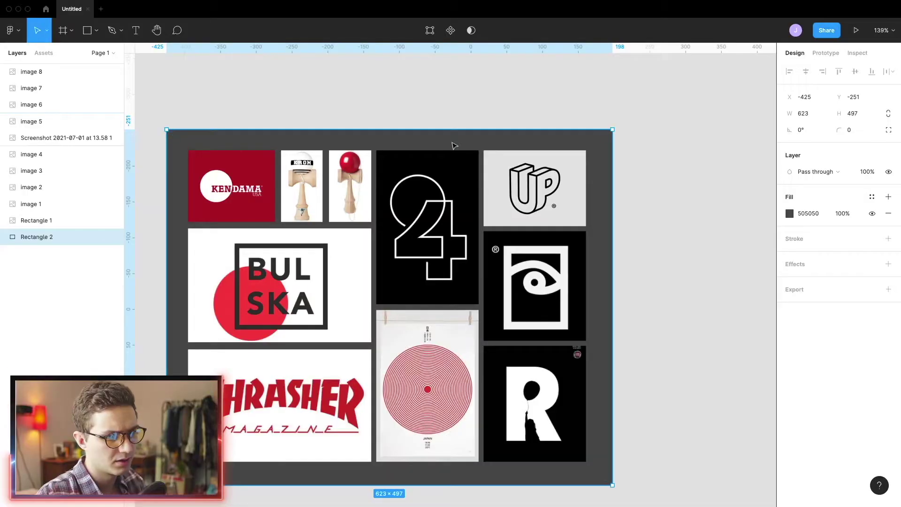
- Switch to the Figma moodboard and change the fill of the background rectangle behind the reference logos to pink
{"action": "left_click", "coordinate": [723, 235]}
{"action": "scroll", "coordinate": [614, 314], "scroll_direction": "down", "scroll_amount": 5}
{"action": "scroll", "coordinate": [620, 329], "scroll_direction": "left", "scroll_amount": 1}
{"action": "left_click", "coordinate": [630, 341]}
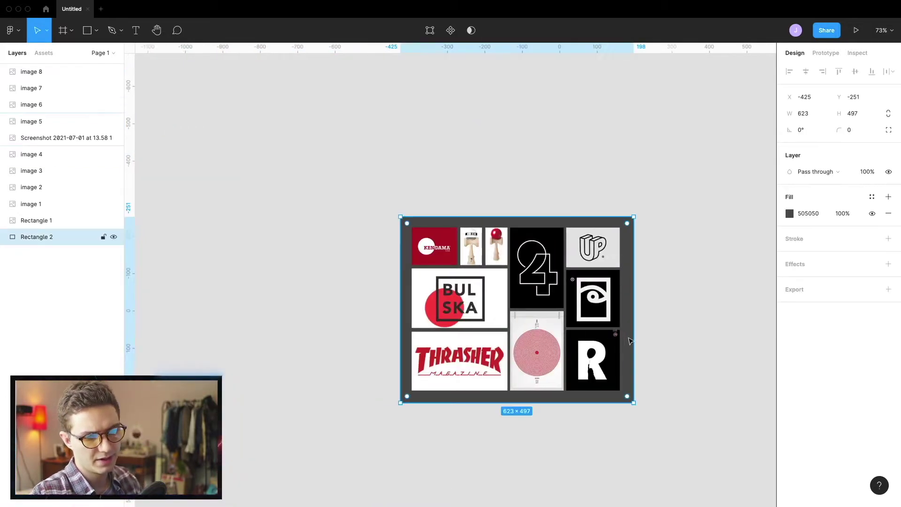
{"action": "left_click_drag", "start_coordinate": [632, 401], "coordinate": [630, 399]}
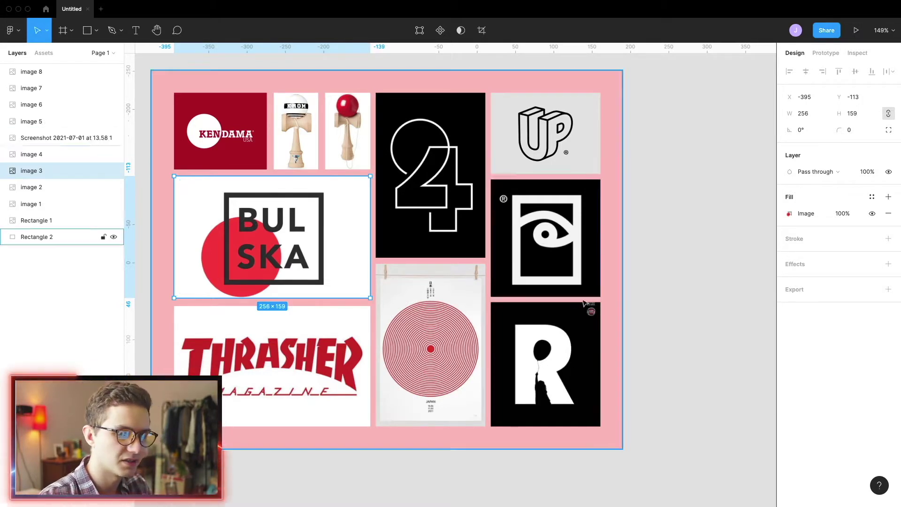
{"action": "scroll", "coordinate": [584, 304], "scroll_direction": "down", "scroll_amount": 5}
{"action": "scroll", "coordinate": [575, 292], "scroll_direction": "right", "scroll_amount": 2}
{"action": "scroll", "coordinate": [501, 297], "scroll_direction": "up", "scroll_amount": 8}
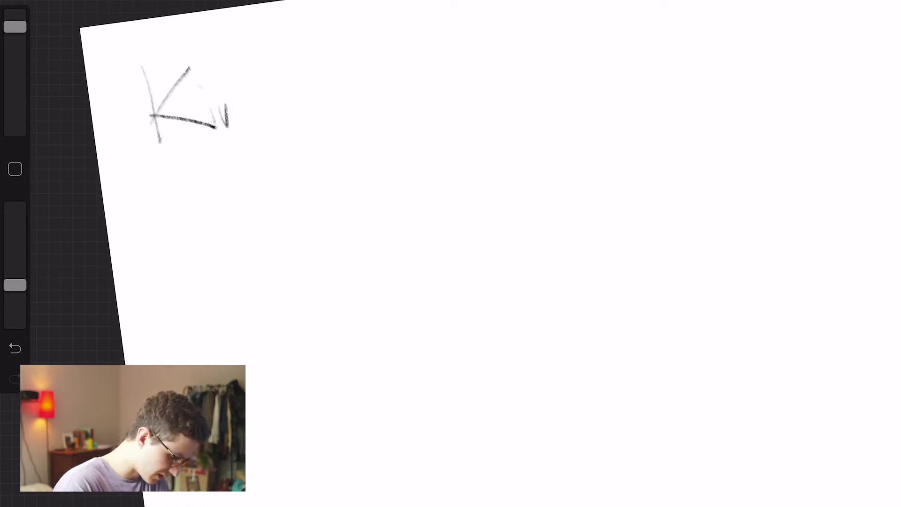
- In Procreate, handwrite "Kind Dama" across the upper-left corner of the blank page and increase the brush size
{"action": "left_click_drag", "start_coordinate": [251, 118], "coordinate": [271, 115]}
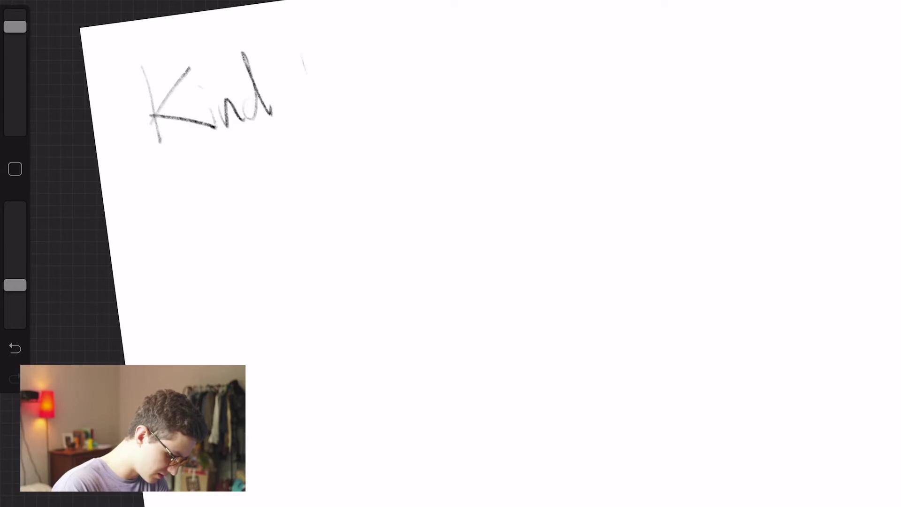
{"action": "left_click_drag", "start_coordinate": [257, 63], "coordinate": [294, 94]}
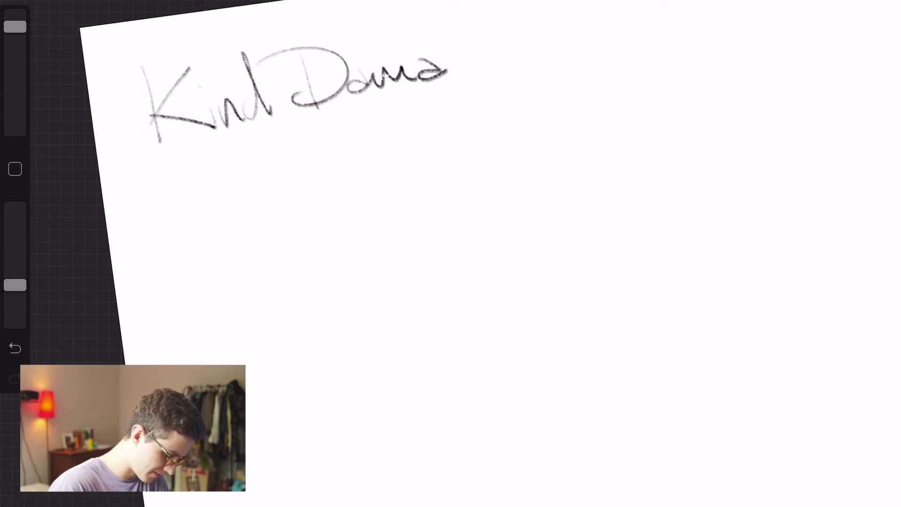
{"action": "left_click_drag", "start_coordinate": [15, 27], "coordinate": [15, 42]}
{"action": "left_click", "coordinate": [671, 2]}
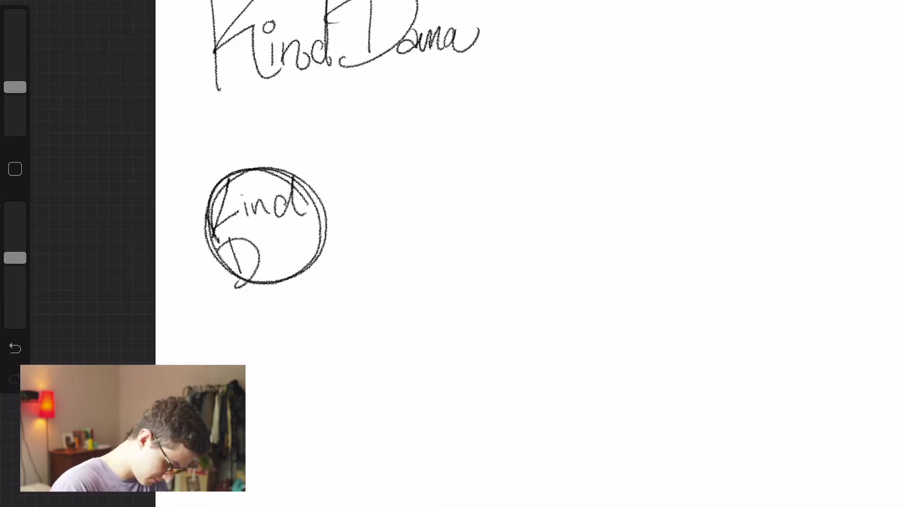
- Sketch a second circular badge beside the first, with KIND in capitals above a wavy dividing line and DAMA below it
{"action": "left_click_drag", "start_coordinate": [342, 162], "coordinate": [336, 157]}
{"action": "left_click_drag", "start_coordinate": [241, 217], "coordinate": [364, 207]}
{"action": "left_click_drag", "start_coordinate": [267, 163], "coordinate": [270, 205]}
{"action": "left_click_drag", "start_coordinate": [286, 157], "coordinate": [328, 215]}
{"action": "left_click_drag", "start_coordinate": [330, 154], "coordinate": [332, 211]}
{"action": "left_click_drag", "start_coordinate": [255, 226], "coordinate": [257, 256]}
{"action": "left_click_drag", "start_coordinate": [212, 167], "coordinate": [231, 288]}
{"action": "left_click_drag", "start_coordinate": [330, 149], "coordinate": [238, 273]}
{"action": "left_click_drag", "start_coordinate": [235, 220], "coordinate": [263, 291]}
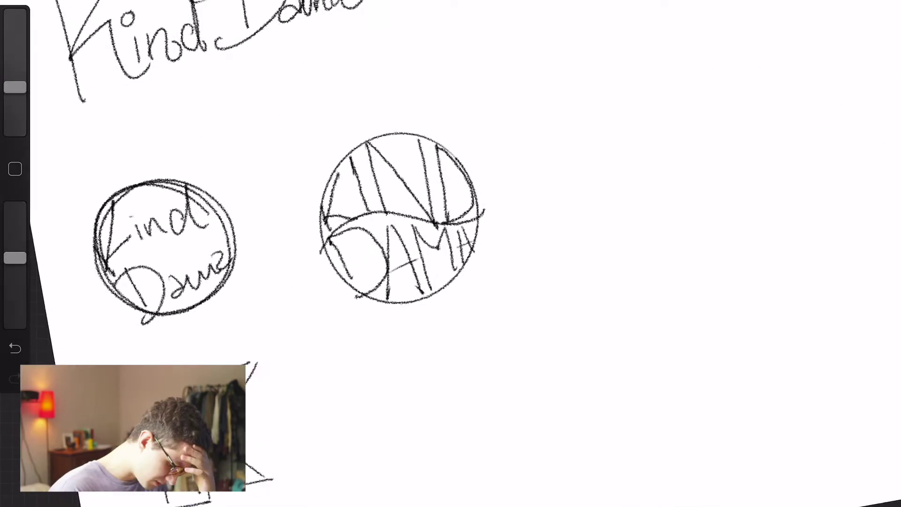
- Sketch another large circle beside the capital-letter KIND DAMA badge and divide it with a wavy line across the middle
{"action": "scroll", "coordinate": [357, 197], "scroll_direction": "up", "scroll_amount": 5}
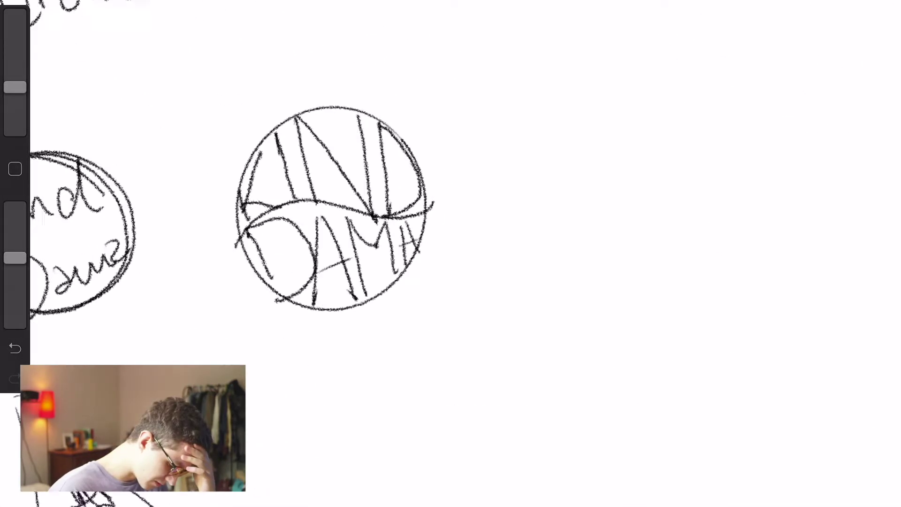
{"action": "mouse_move", "coordinate": [578, 84]}
{"action": "left_mouse_down"}
{"action": "mouse_move", "coordinate": [414, 114]}
{"action": "mouse_move", "coordinate": [592, 88]}
{"action": "left_mouse_up"}
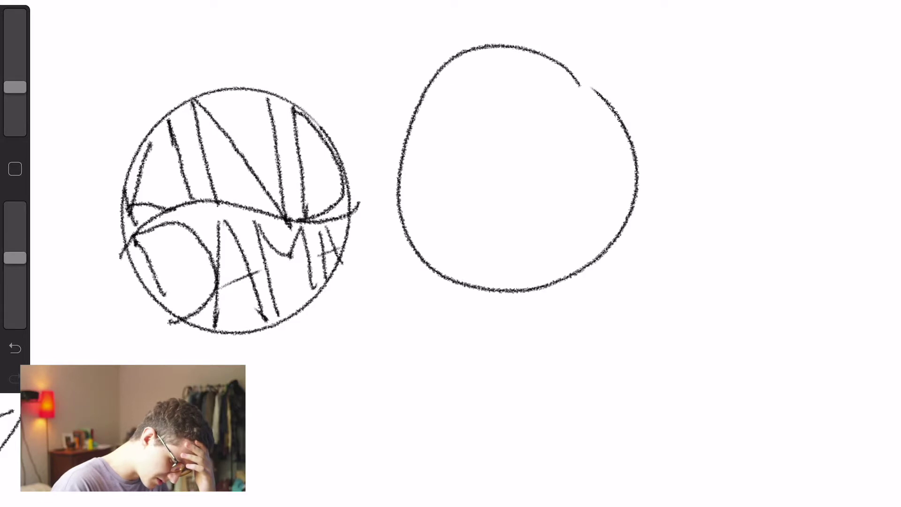
{"action": "mouse_move", "coordinate": [393, 225]}
{"action": "left_mouse_down"}
{"action": "mouse_move", "coordinate": [556, 151]}
{"action": "mouse_move", "coordinate": [650, 193]}
{"action": "left_mouse_up"}
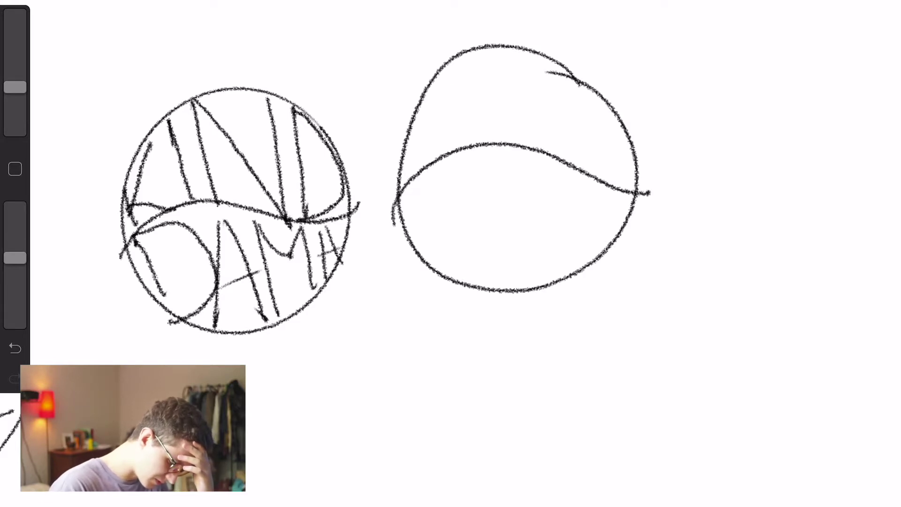
{"action": "mouse_move", "coordinate": [395, 221]}
{"action": "left_mouse_down"}
{"action": "mouse_move", "coordinate": [530, 149]}
{"action": "mouse_move", "coordinate": [649, 163]}
{"action": "left_mouse_up"}
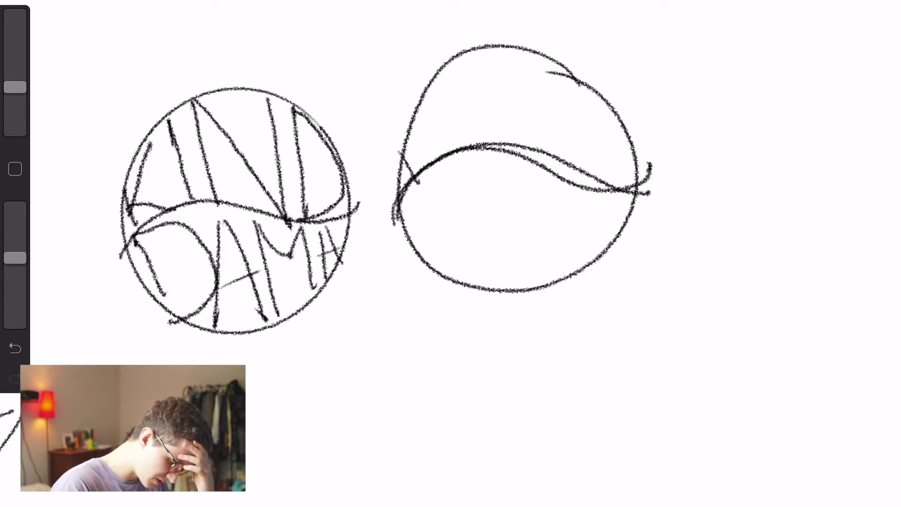
- Letter KIND above the wavy line and DAMA below it, fitting the capitals to the newest circle
{"action": "left_click_drag", "start_coordinate": [409, 175], "coordinate": [436, 90]}
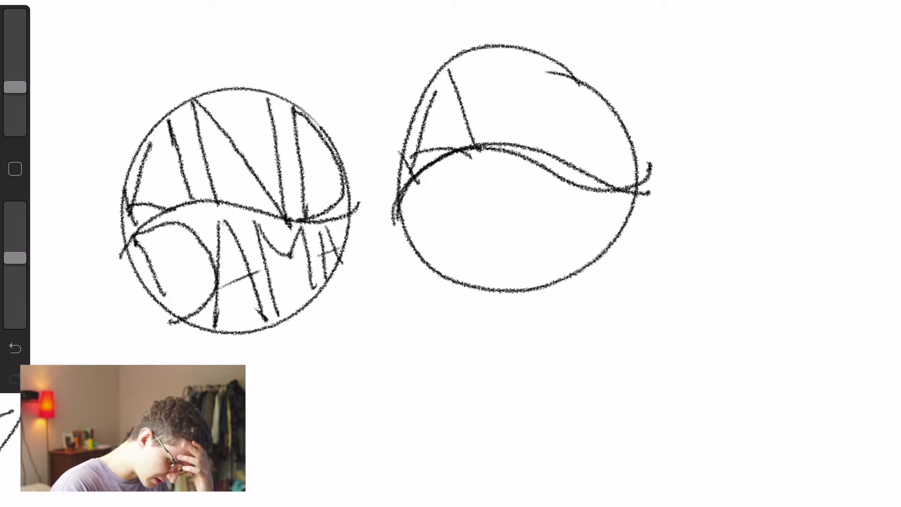
{"action": "left_click_drag", "start_coordinate": [486, 47], "coordinate": [495, 143]}
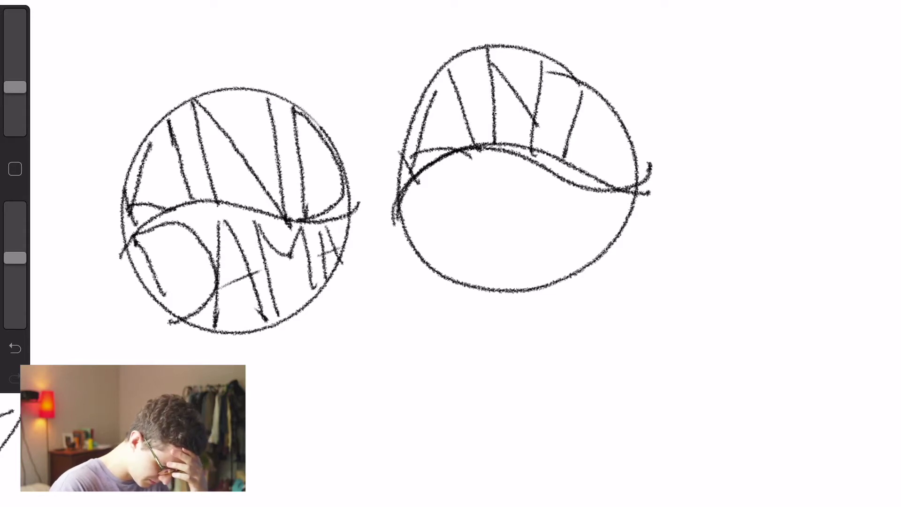
{"action": "left_click_drag", "start_coordinate": [573, 85], "coordinate": [561, 164]}
{"action": "mouse_move", "coordinate": [407, 187]}
{"action": "left_mouse_down"}
{"action": "mouse_move", "coordinate": [441, 276]}
{"action": "mouse_move", "coordinate": [517, 244]}
{"action": "left_mouse_up"}
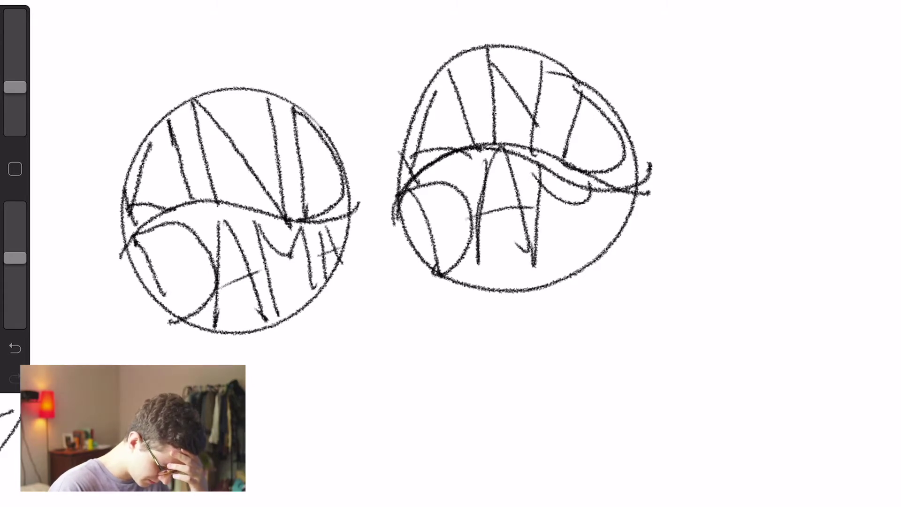
{"action": "left_click_drag", "start_coordinate": [590, 182], "coordinate": [570, 268]}
{"action": "mouse_move", "coordinate": [601, 186]}
{"action": "left_mouse_down"}
{"action": "mouse_move", "coordinate": [571, 267]}
{"action": "mouse_move", "coordinate": [595, 243]}
{"action": "mouse_move", "coordinate": [624, 245]}
{"action": "left_mouse_up"}
{"action": "left_click_drag", "start_coordinate": [593, 212], "coordinate": [640, 195]}
- Redraw the lower diagonal leg of the block letter K slightly wider around its existing outline
{"action": "scroll", "coordinate": [450, 253], "scroll_direction": "down", "scroll_amount": 5}
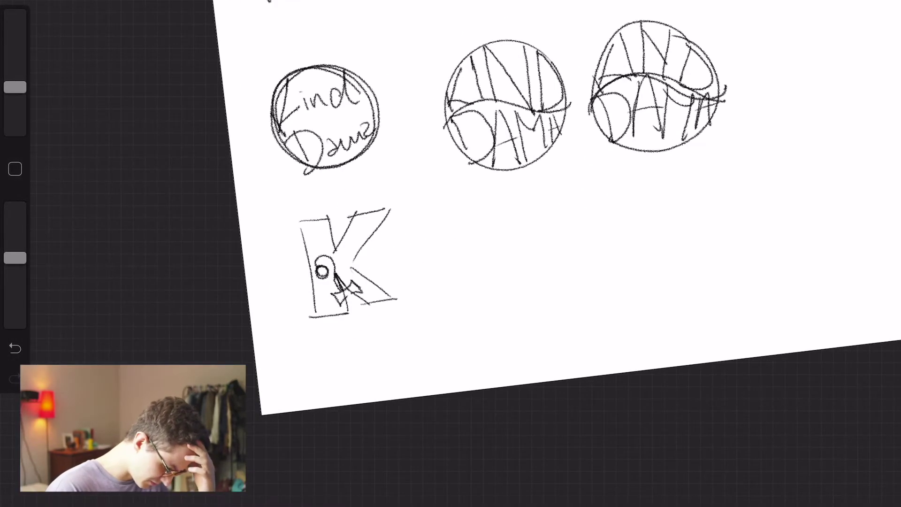
{"action": "scroll", "coordinate": [348, 263], "scroll_direction": "up", "scroll_amount": 5}
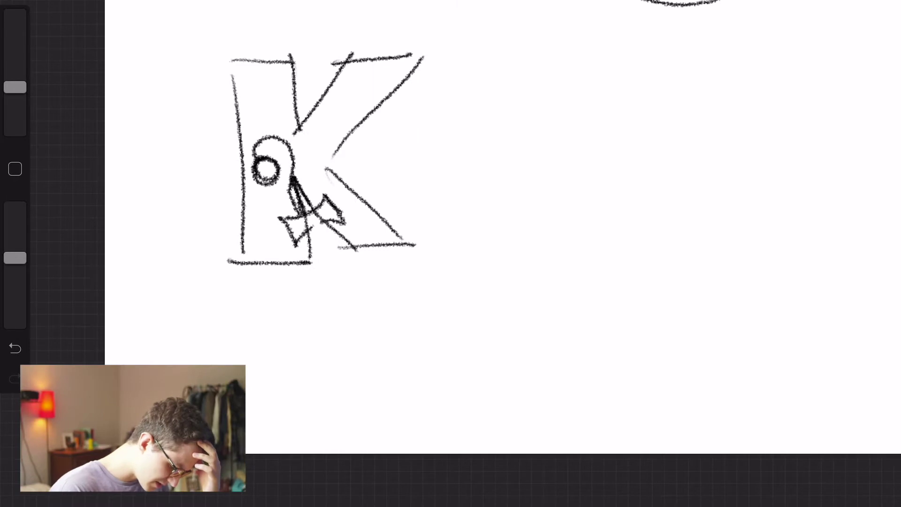
{"action": "left_click_drag", "start_coordinate": [327, 159], "coordinate": [438, 263]}
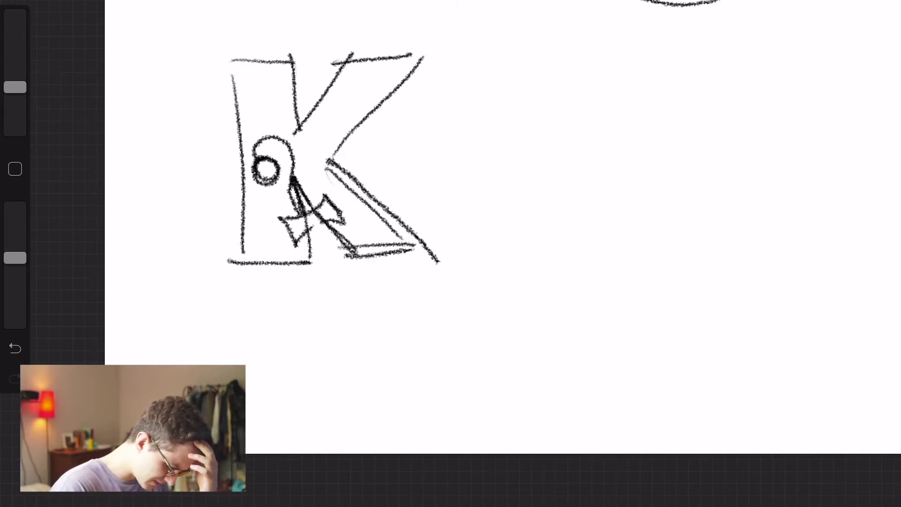
- Sketch a tilted kendama beside the K, with its spike, concave-sided cross-piece, curved string and round ball
{"action": "scroll", "coordinate": [329, 160], "scroll_direction": "up", "scroll_amount": 3}
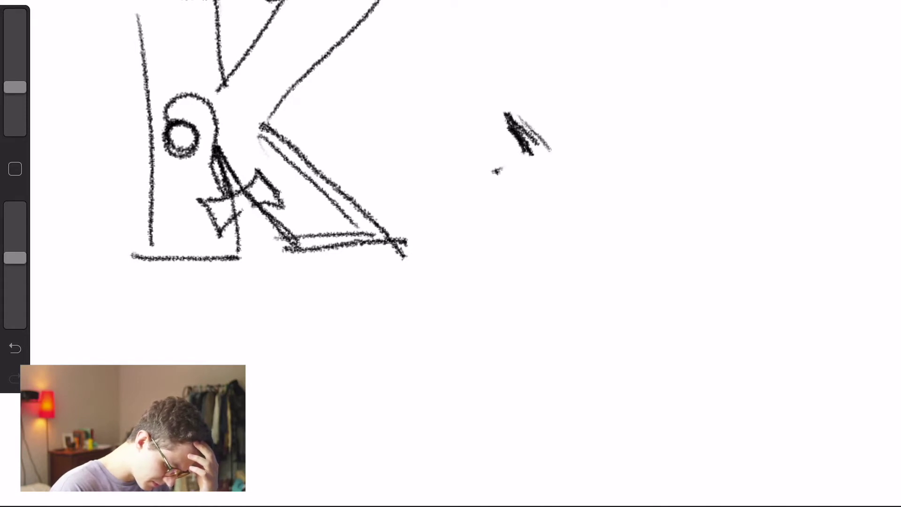
{"action": "left_click_drag", "start_coordinate": [496, 172], "coordinate": [571, 107]}
{"action": "left_click_drag", "start_coordinate": [604, 165], "coordinate": [539, 193]}
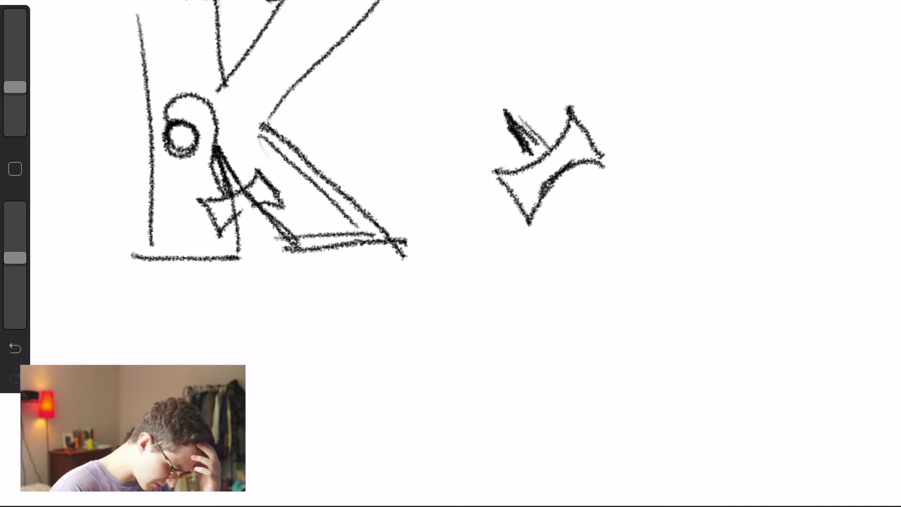
{"action": "left_click_drag", "start_coordinate": [505, 111], "coordinate": [537, 165]}
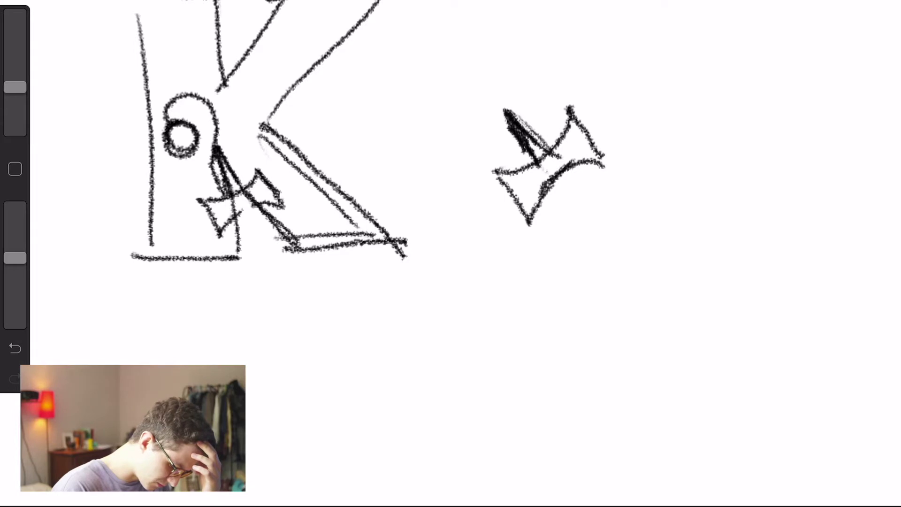
{"action": "left_click_drag", "start_coordinate": [535, 163], "coordinate": [469, 60]}
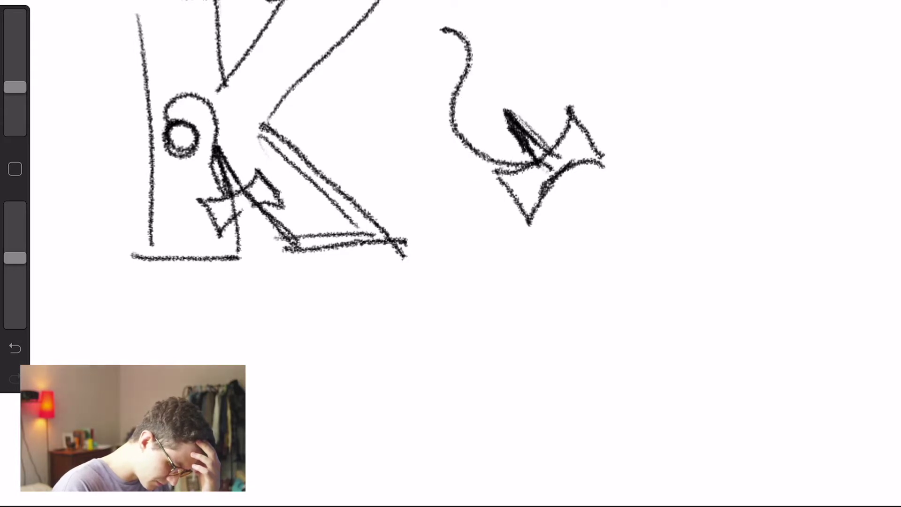
{"action": "mouse_move", "coordinate": [457, 12]}
{"action": "left_mouse_down"}
{"action": "mouse_move", "coordinate": [465, 40]}
{"action": "mouse_move", "coordinate": [408, 29]}
{"action": "mouse_move", "coordinate": [443, 31]}
{"action": "left_mouse_up"}
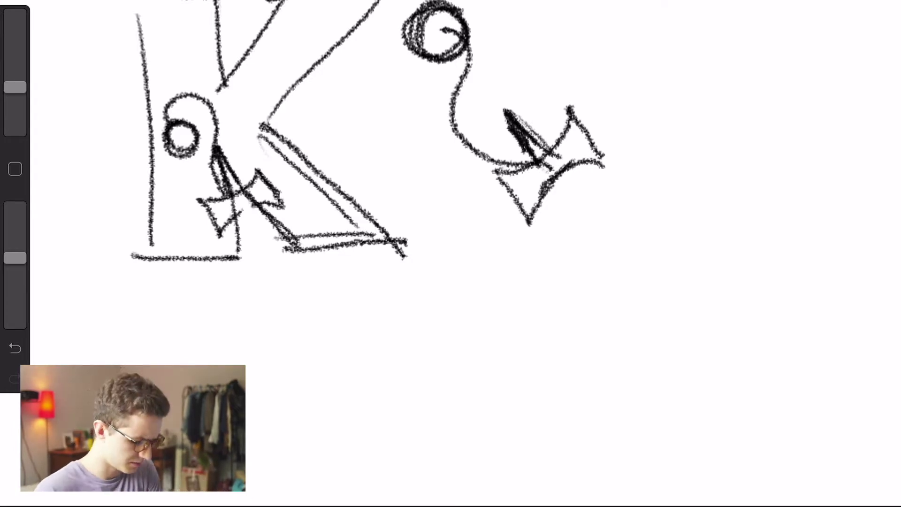
- Sketch a new block letter K in the empty space beside the kendama, starting with the two sides of its upright stem
{"action": "scroll", "coordinate": [451, 254], "scroll_direction": "down", "scroll_amount": 1}
{"action": "scroll", "coordinate": [450, 253], "scroll_direction": "down", "scroll_amount": 5}
{"action": "scroll", "coordinate": [450, 253], "scroll_direction": "up", "scroll_amount": 5}
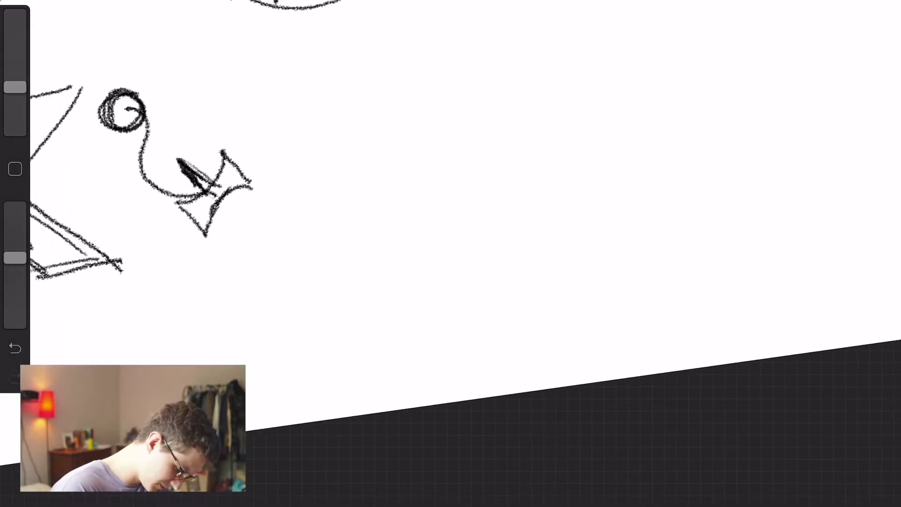
{"action": "left_click_drag", "start_coordinate": [351, 61], "coordinate": [366, 154]}
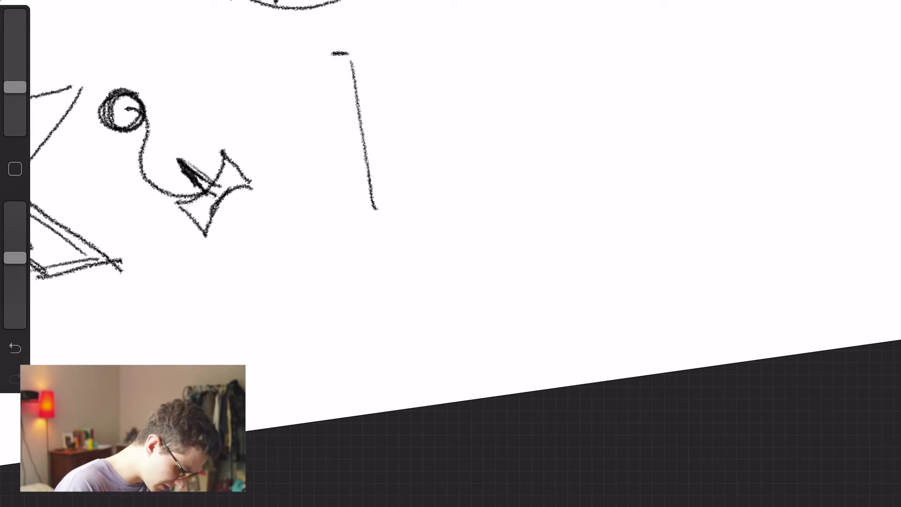
{"action": "left_click_drag", "start_coordinate": [399, 37], "coordinate": [437, 214]}
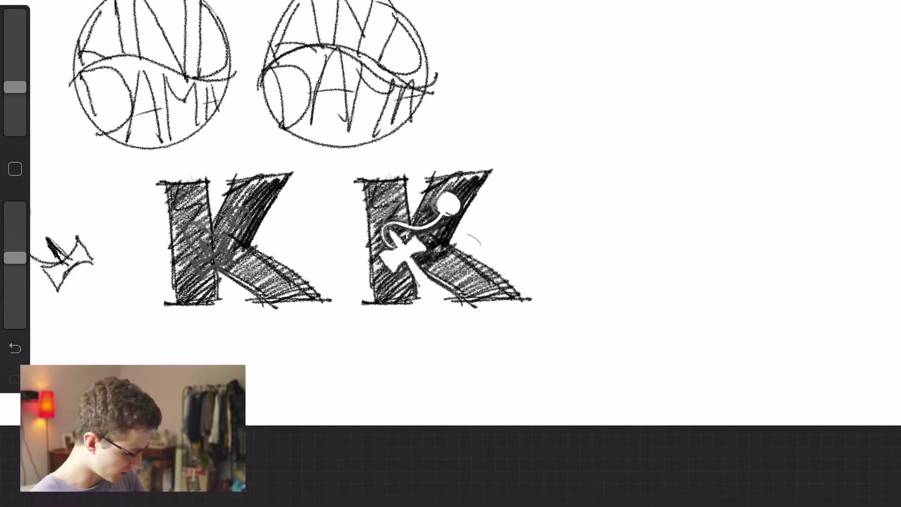
{"action": "scroll", "coordinate": [451, 253], "scroll_direction": "up", "scroll_amount": 4}
{"action": "scroll", "coordinate": [450, 253], "scroll_direction": "down", "scroll_amount": 8}
{"action": "scroll", "coordinate": [450, 253], "scroll_direction": "up", "scroll_amount": 4}
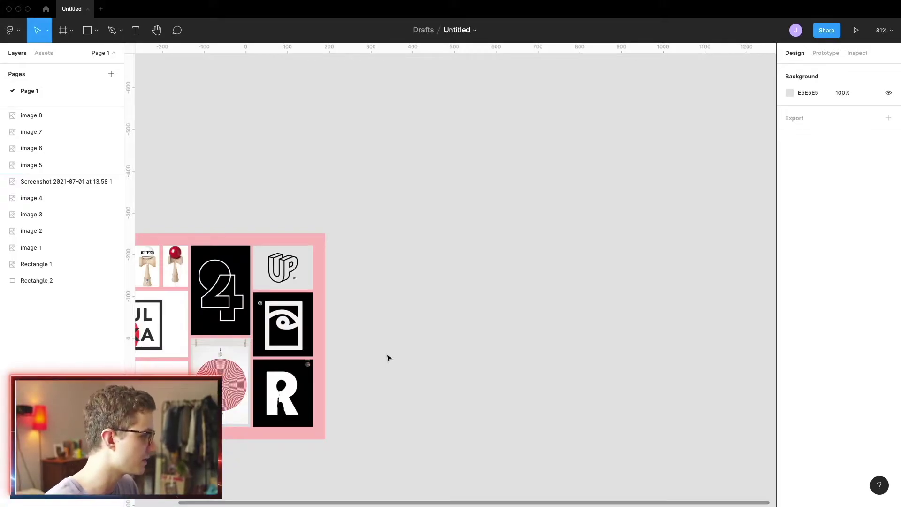
- Duplicate the black-and-white R logo image from the moodboard onto the empty canvas beside it
{"action": "left_click", "coordinate": [248, 386]}
{"action": "left_click", "coordinate": [275, 388]}
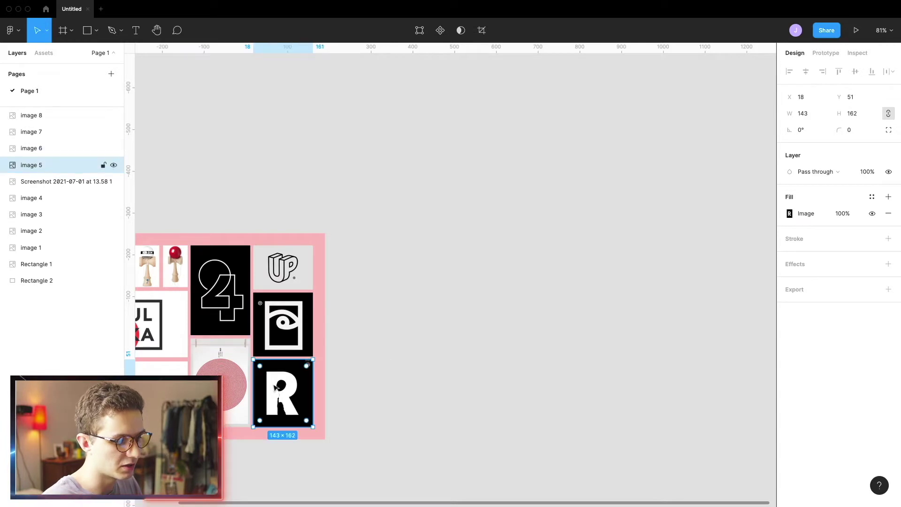
{"action": "left_click_drag", "start_coordinate": [292, 395], "coordinate": [484, 274], "text": "alt"}
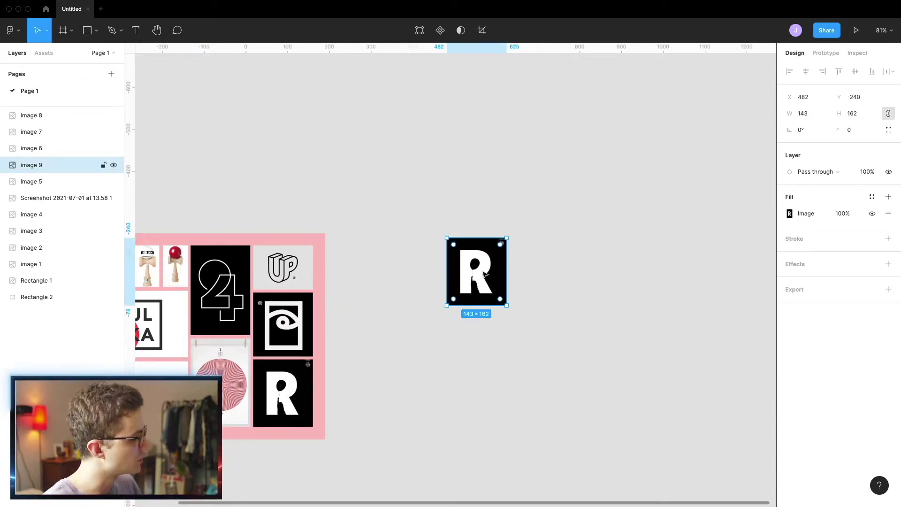
- Add a text layer reading K in Helvetica Neue Bold, size 12, on the empty canvas beside the duplicated R logo
{"action": "scroll", "coordinate": [534, 257], "scroll_direction": "right", "scroll_amount": 2}
{"action": "scroll", "coordinate": [396, 282], "scroll_direction": "up", "scroll_amount": 10}
{"action": "scroll", "coordinate": [397, 283], "scroll_direction": "down", "scroll_amount": 10}
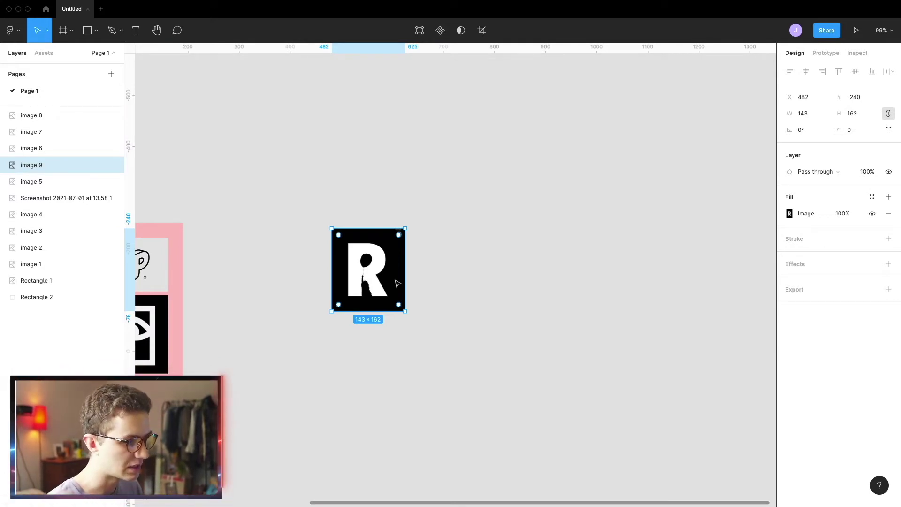
{"action": "left_click", "coordinate": [136, 30]}
{"action": "left_click", "coordinate": [494, 325]}
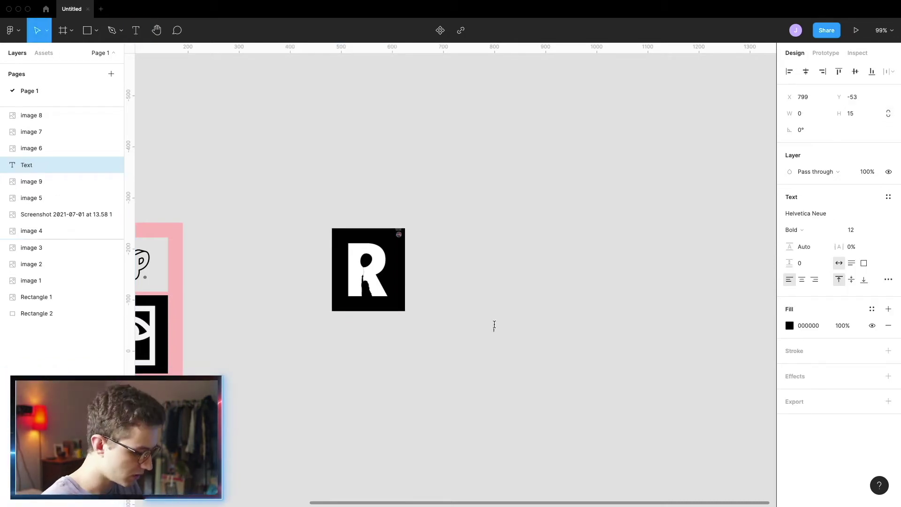
{"action": "type", "text": "K"}
{"action": "scroll", "coordinate": [546, 358], "scroll_direction": "up", "scroll_amount": 5}
{"action": "scroll", "coordinate": [430, 316], "scroll_direction": "up", "scroll_amount": 5}
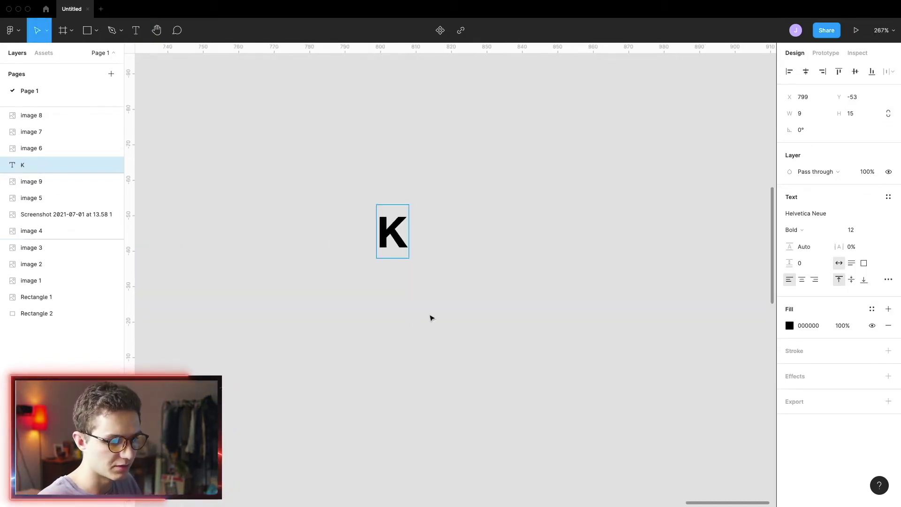
{"action": "left_click", "coordinate": [429, 316]}
- Switch to Safari, search the web for google fonts and open the Google Fonts site
{"action": "key", "text": "ctrl+Up"}
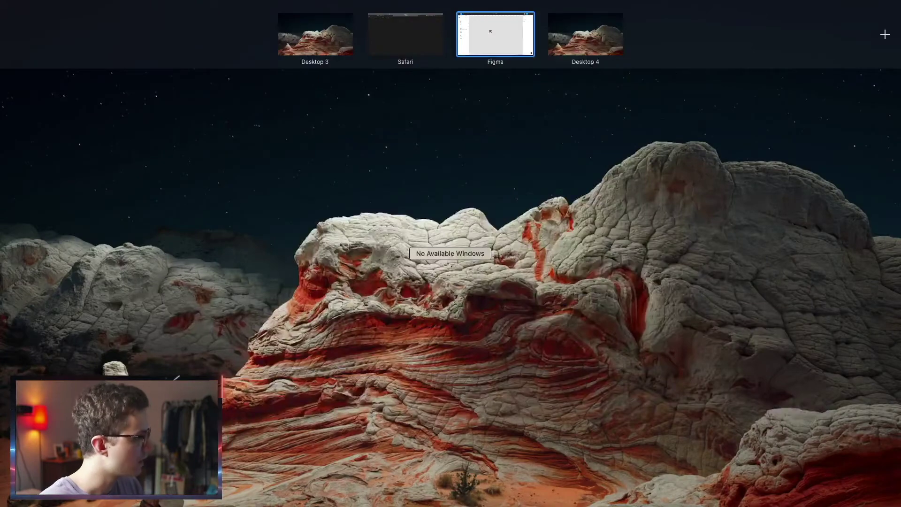
{"action": "key", "text": "ctrl+Up"}
{"action": "key", "text": "ctrl+Up"}
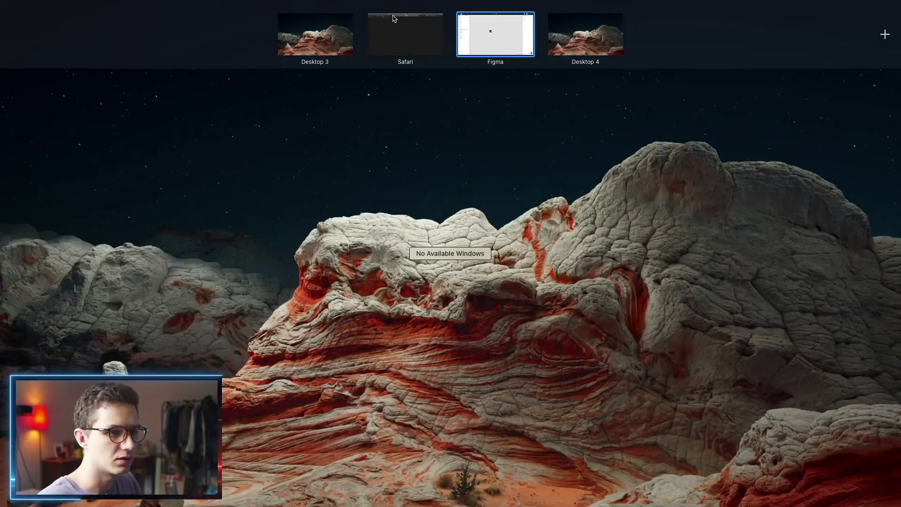
{"action": "left_click", "coordinate": [396, 21]}
{"action": "left_click", "coordinate": [678, 31]}
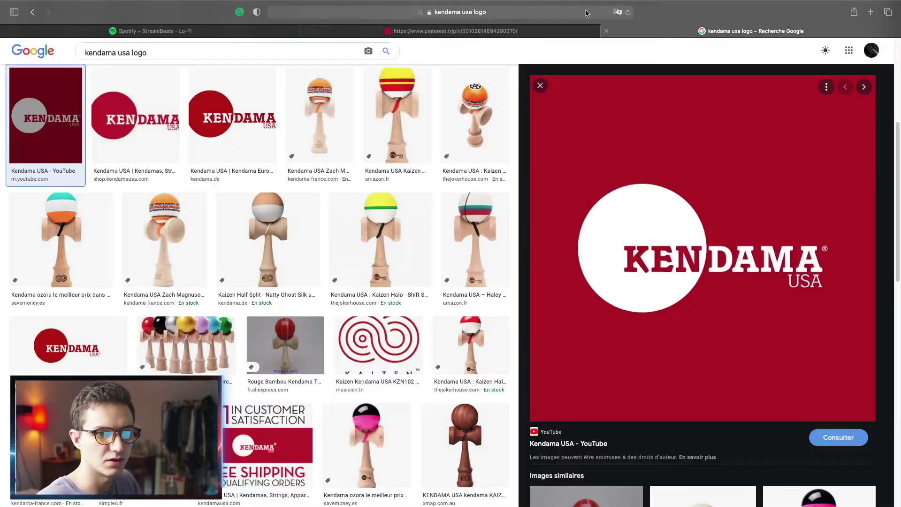
{"action": "left_click", "coordinate": [542, 12]}
{"action": "type", "text": "google fo"}
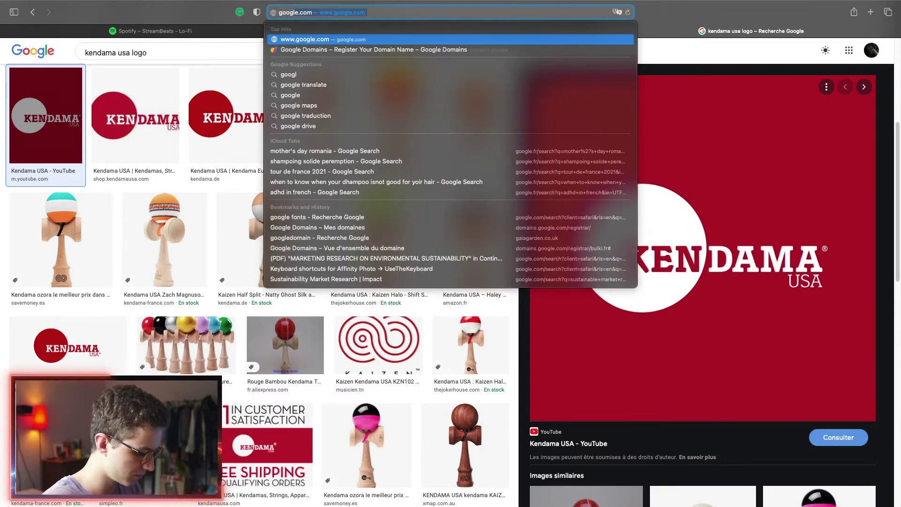
{"action": "type", "text": "nts"}
{"action": "key", "text": "Return"}
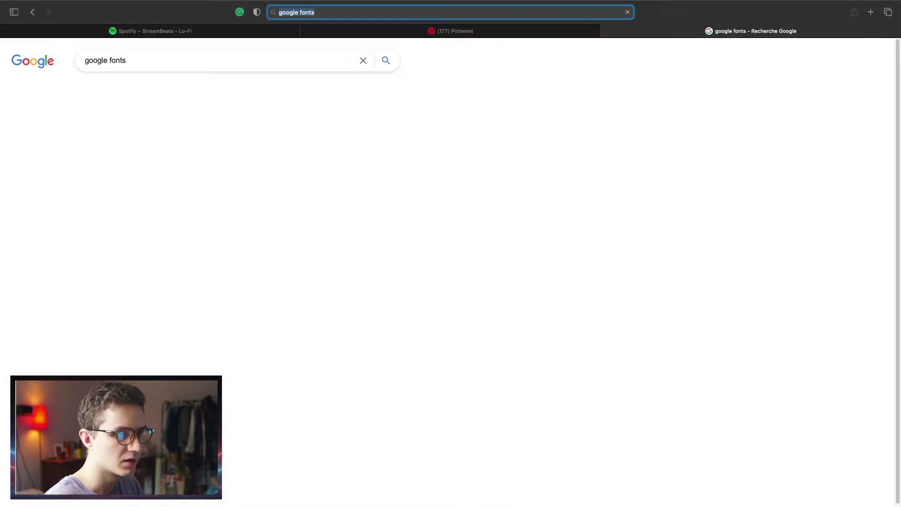
{"action": "left_click", "coordinate": [139, 142]}
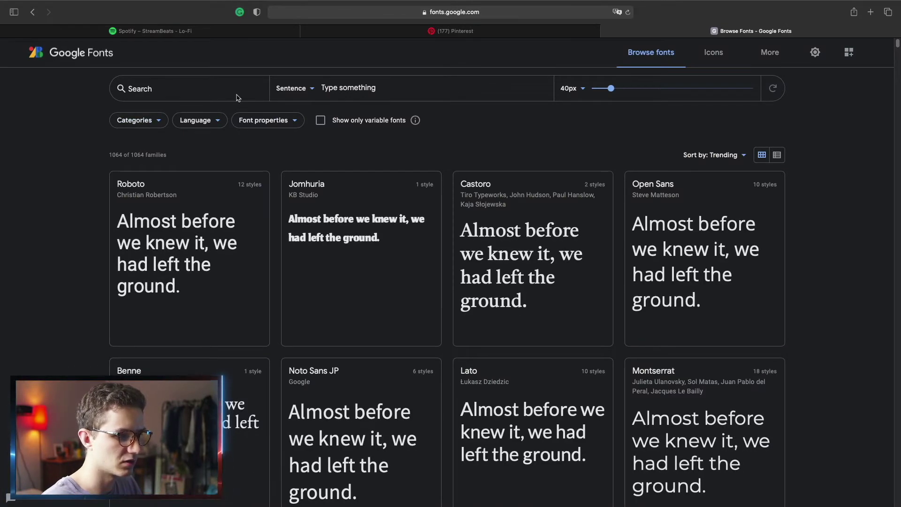
- Set the custom preview text of all listed fonts to K
{"action": "left_click", "coordinate": [390, 86]}
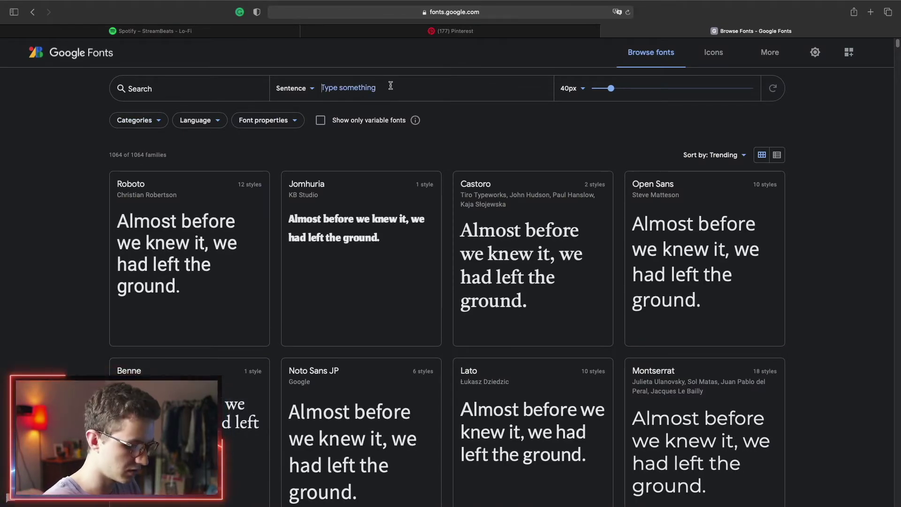
{"action": "type", "text": "K"}
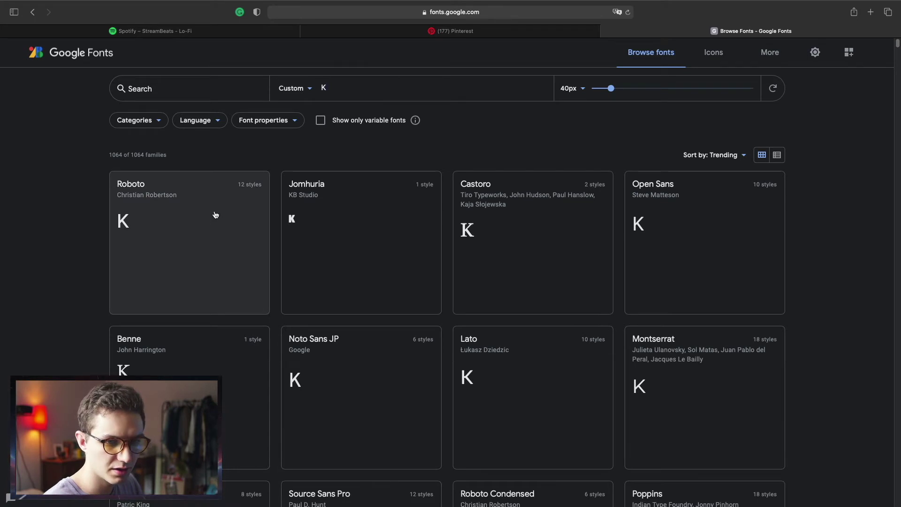
{"action": "scroll", "coordinate": [248, 254], "scroll_direction": "down", "scroll_amount": 2}
{"action": "scroll", "coordinate": [249, 256], "scroll_direction": "up", "scroll_amount": 2}
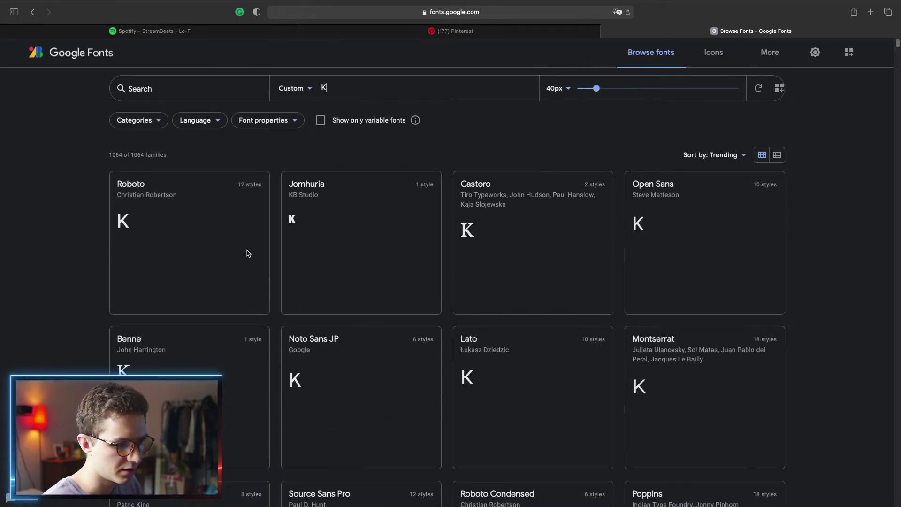
- Exclude the Sans Serif, Display and Handwriting categories from the font list
{"action": "left_click", "coordinate": [158, 124]}
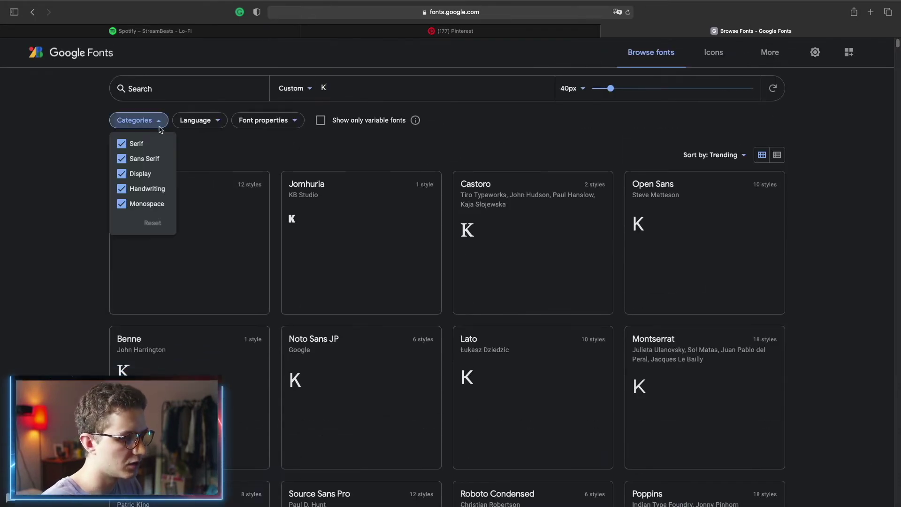
{"action": "left_click", "coordinate": [121, 160]}
{"action": "left_click", "coordinate": [121, 173]}
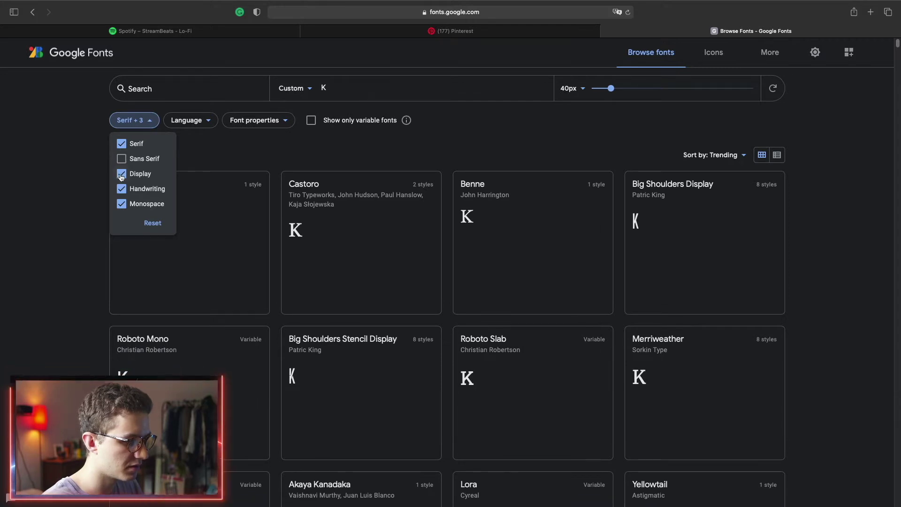
{"action": "left_click", "coordinate": [122, 188]}
{"action": "left_click", "coordinate": [32, 250]}
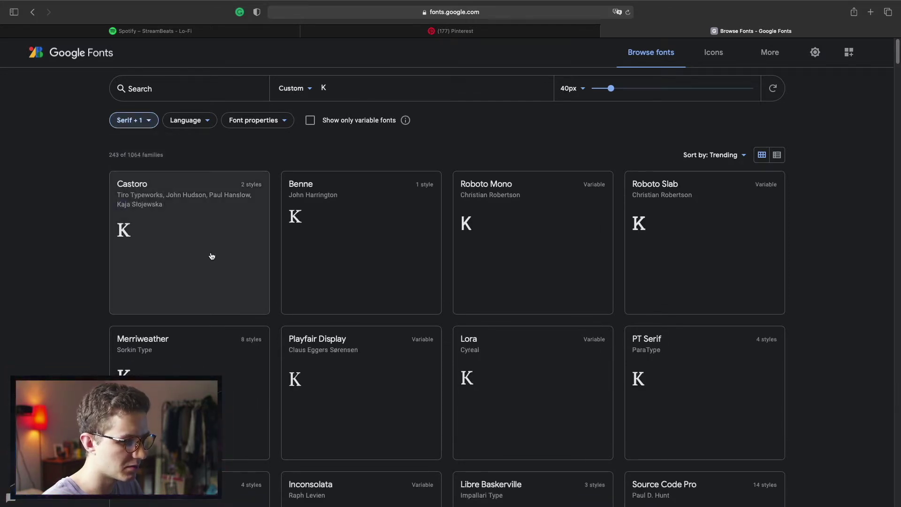
- Include the Sans Serif category again, exclude Serif, and browse the K previews of the filtered fonts
{"action": "left_click", "coordinate": [138, 120]}
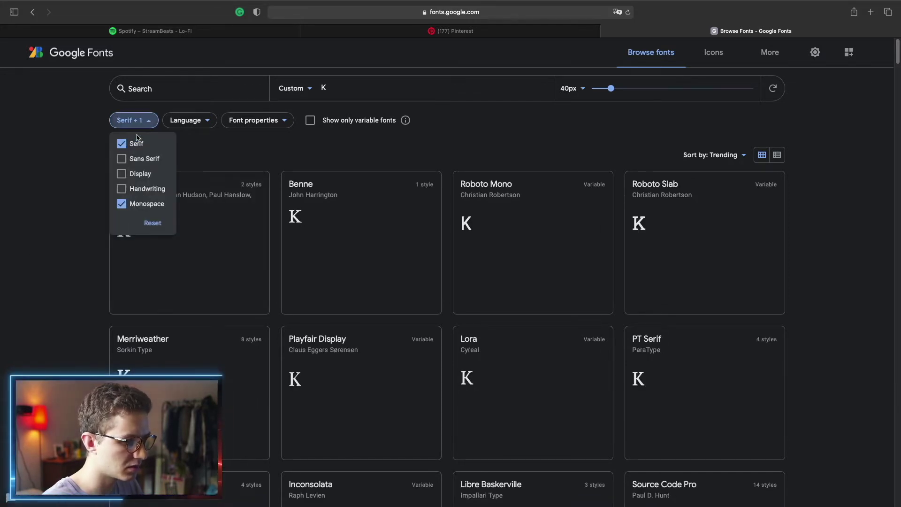
{"action": "left_click", "coordinate": [121, 158]}
{"action": "left_click", "coordinate": [121, 143]}
{"action": "left_click", "coordinate": [89, 226]}
{"action": "scroll", "coordinate": [390, 246], "scroll_direction": "down", "scroll_amount": 1}
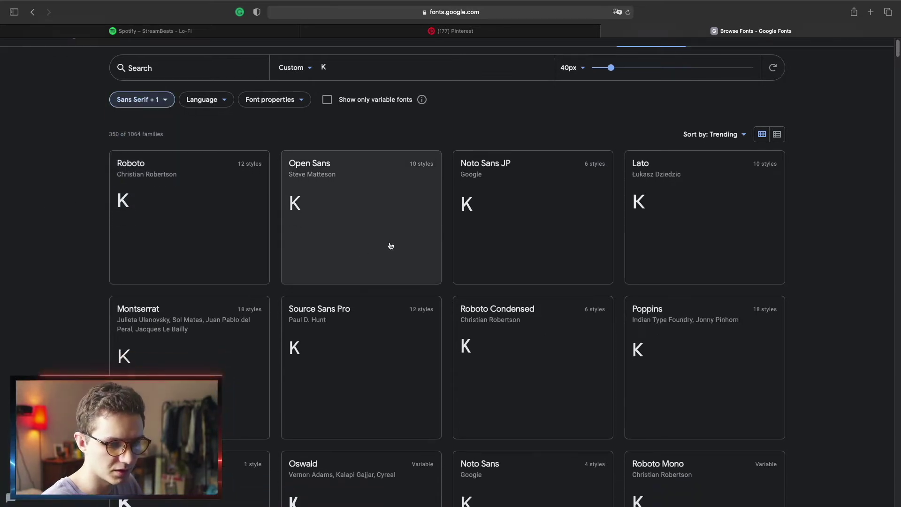
{"action": "scroll", "coordinate": [391, 245], "scroll_direction": "down", "scroll_amount": 3}
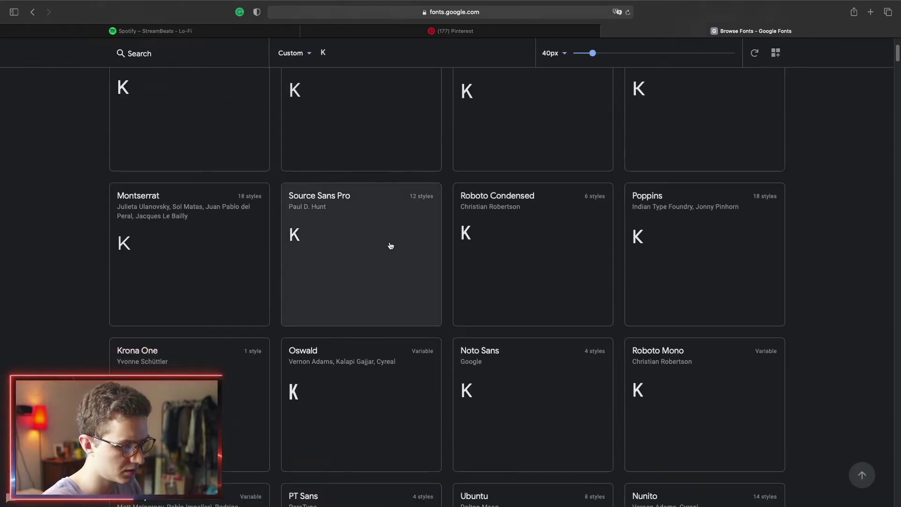
{"action": "scroll", "coordinate": [390, 245], "scroll_direction": "up", "scroll_amount": 4}
{"action": "left_click", "coordinate": [302, 121]}
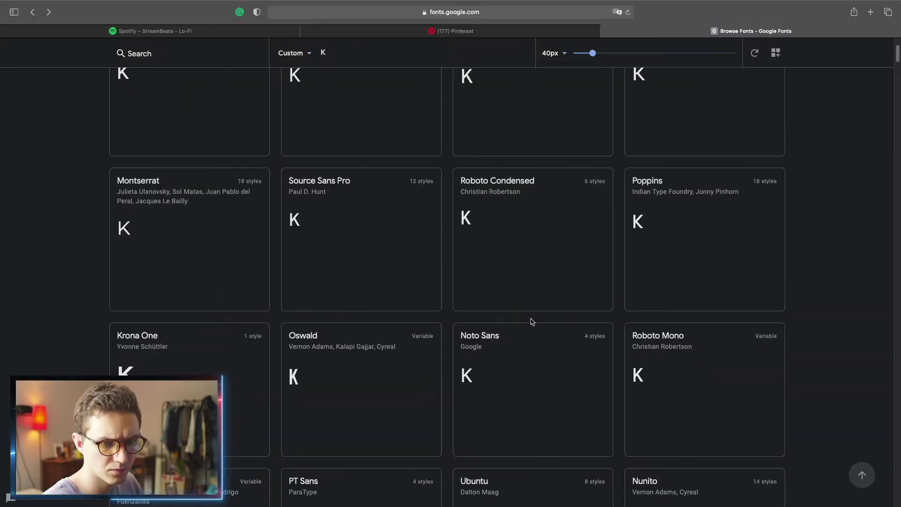
- Switch back to Figma, duplicate the rounded Nunito K below itself and set the copy's font to Poppins
{"action": "key", "text": "ctrl+Up"}
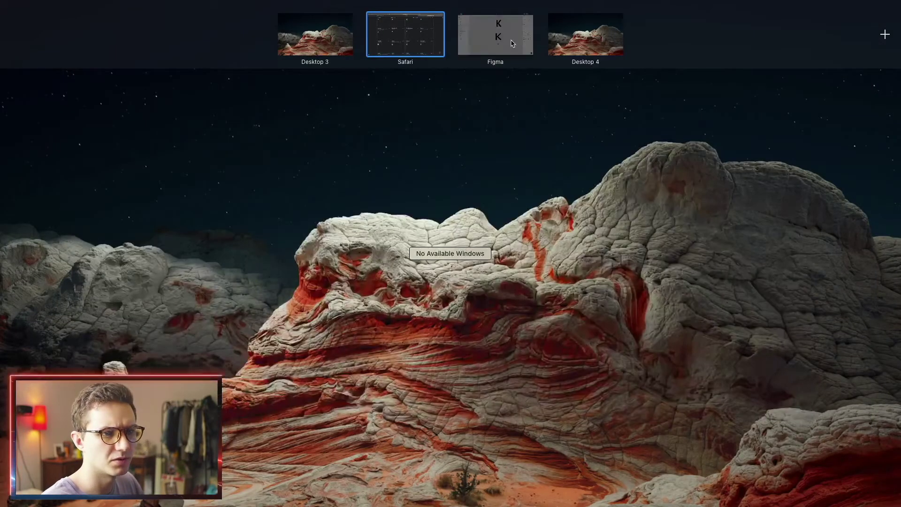
{"action": "left_click", "coordinate": [512, 43]}
{"action": "scroll", "coordinate": [469, 303], "scroll_direction": "down", "scroll_amount": 2}
{"action": "left_click_drag", "start_coordinate": [485, 201], "coordinate": [496, 371]}
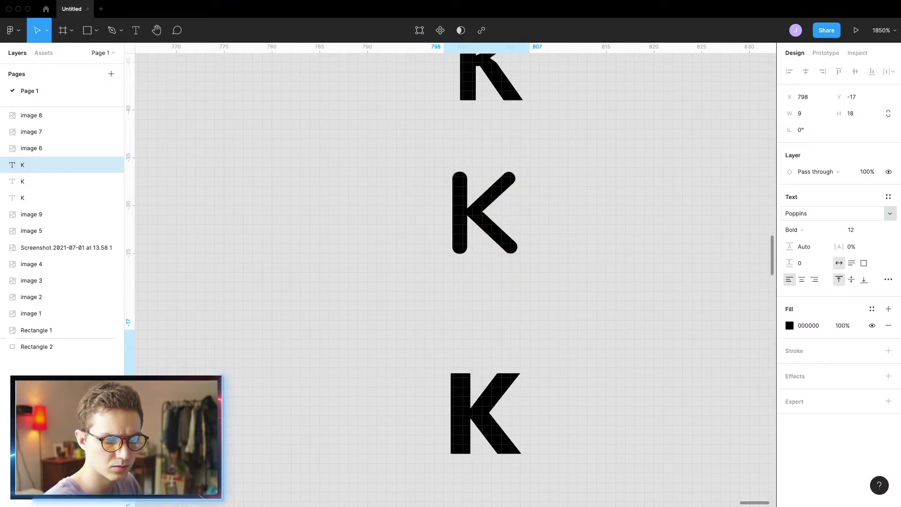
- Change the Poppins K's weight to Black after trying ExtraBold
{"action": "scroll", "coordinate": [489, 377], "scroll_direction": "down", "scroll_amount": 3}
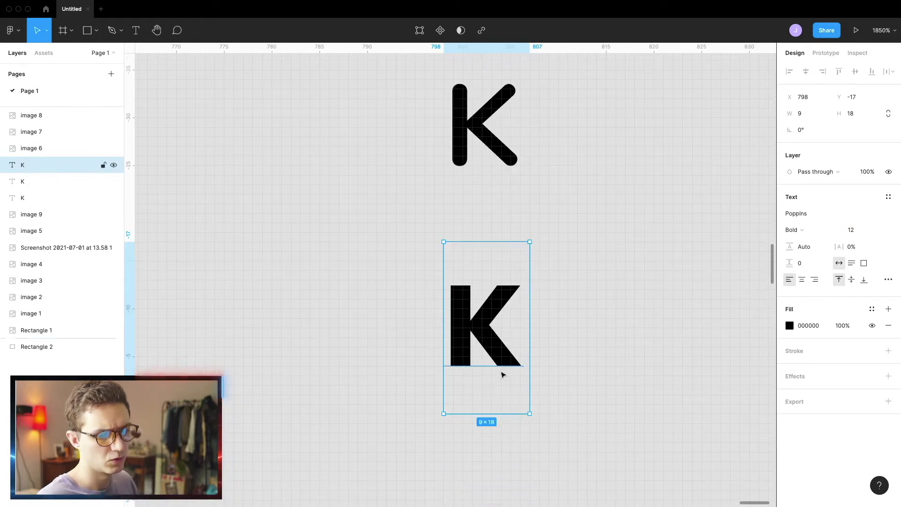
{"action": "left_click", "coordinate": [800, 234]}
{"action": "left_click", "coordinate": [805, 241]}
{"action": "left_click", "coordinate": [805, 237]}
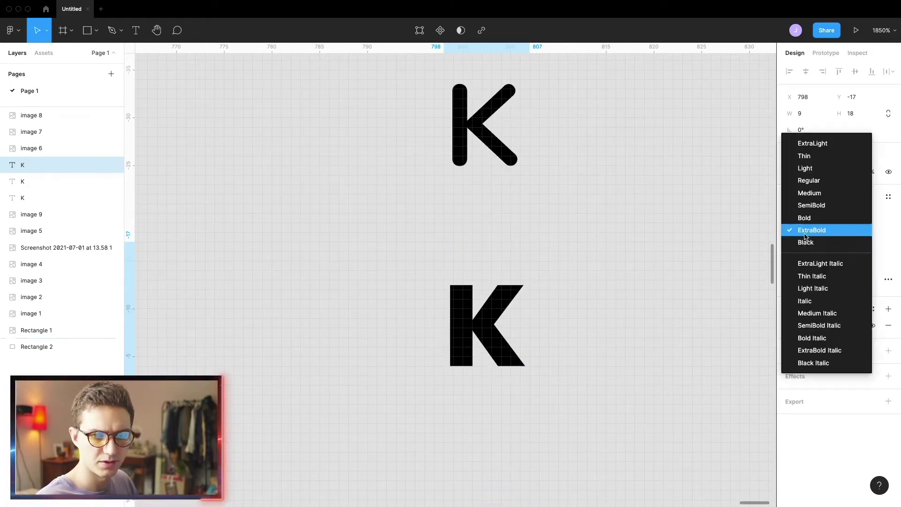
{"action": "left_click", "coordinate": [807, 242]}
{"action": "left_click", "coordinate": [638, 390]}
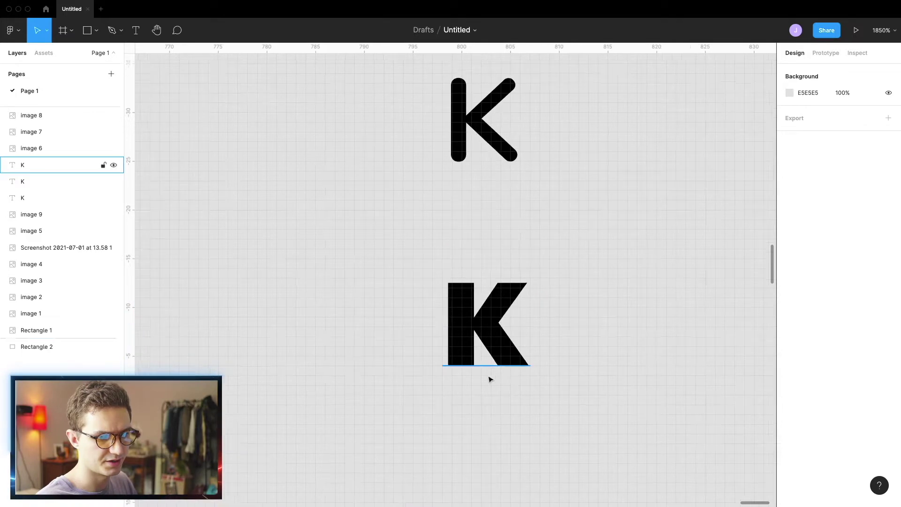
- Duplicate the Poppins Black K into the empty space beside the letter column and flatten the copy into a vector shape
{"action": "scroll", "coordinate": [488, 379], "scroll_direction": "up", "scroll_amount": 2}
{"action": "scroll", "coordinate": [478, 347], "scroll_direction": "down", "scroll_amount": 6}
{"action": "left_click", "coordinate": [481, 336]}
{"action": "left_click_drag", "start_coordinate": [481, 336], "coordinate": [708, 342]}
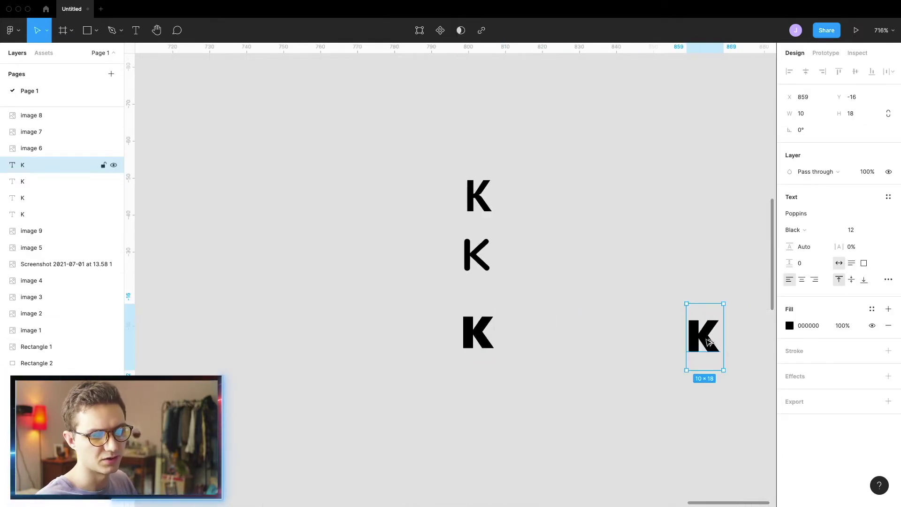
{"action": "scroll", "coordinate": [530, 346], "scroll_direction": "right", "scroll_amount": 5}
{"action": "key", "text": "super+e"}
{"action": "scroll", "coordinate": [520, 287], "scroll_direction": "down", "scroll_amount": 5}
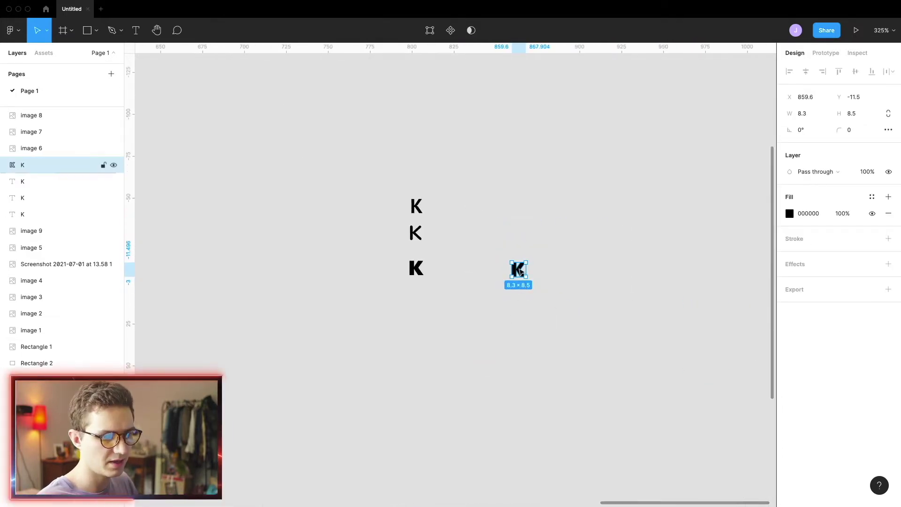
- Move the flattened K farther from the letter column and enlarge it to about 64 × 65
{"action": "left_click_drag", "start_coordinate": [519, 271], "coordinate": [595, 262]}
{"action": "scroll", "coordinate": [502, 298], "scroll_direction": "right", "scroll_amount": 4}
{"action": "scroll", "coordinate": [501, 299], "scroll_direction": "right", "scroll_amount": 4}
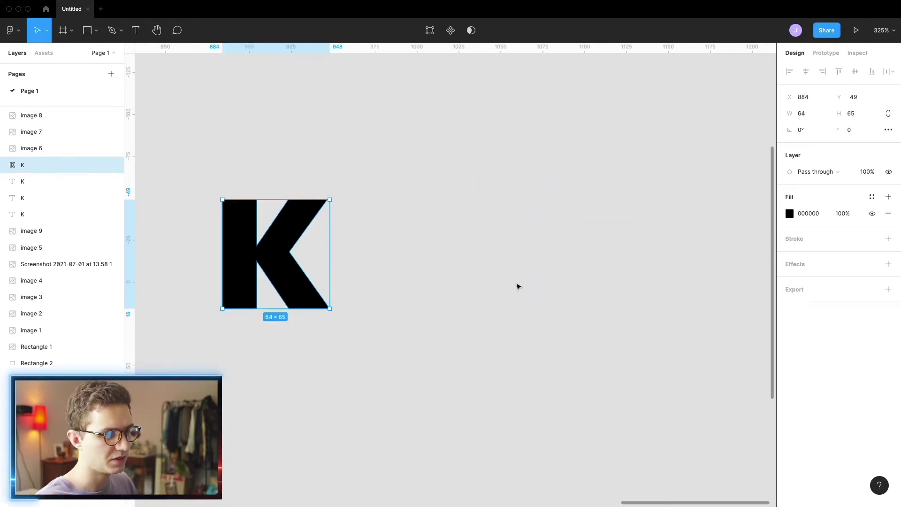
- Draw a tall, narrow rectangle of about 12 × 67 beside the enlarged K
{"action": "key", "text": "r"}
{"action": "mouse_move", "coordinate": [398, 200]}
{"action": "left_mouse_down"}
{"action": "mouse_move", "coordinate": [448, 249]}
{"action": "mouse_move", "coordinate": [429, 318]}
{"action": "mouse_move", "coordinate": [418, 312]}
{"action": "left_mouse_up"}
{"action": "scroll", "coordinate": [409, 273], "scroll_direction": "up", "scroll_amount": 5}
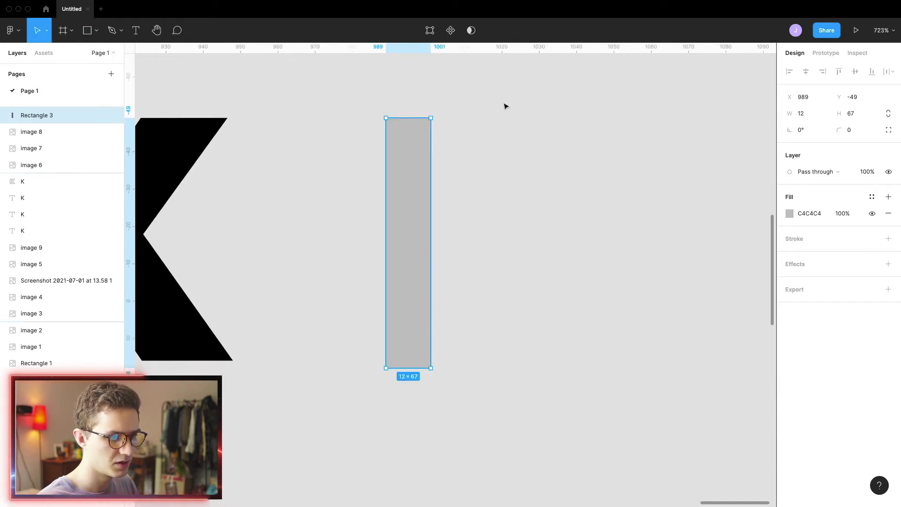
- Taper the narrow rectangle into a kendama handle by moving both of its upper corner points inward by about 2 each
{"action": "key", "text": "Return"}
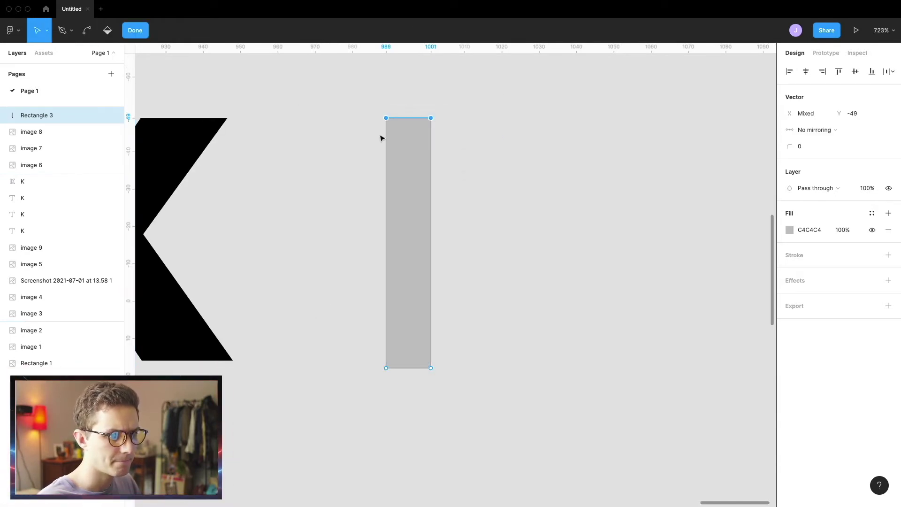
{"action": "scroll", "coordinate": [397, 120], "scroll_direction": "up", "scroll_amount": 5}
{"action": "left_click_drag", "start_coordinate": [493, 120], "coordinate": [471, 122]}
{"action": "left_click_drag", "start_coordinate": [366, 119], "coordinate": [387, 120]}
{"action": "scroll", "coordinate": [388, 122], "scroll_direction": "down", "scroll_amount": 4}
{"action": "left_click_drag", "start_coordinate": [301, 98], "coordinate": [359, 111]}
{"action": "scroll", "coordinate": [380, 273], "scroll_direction": "down", "scroll_amount": 1}
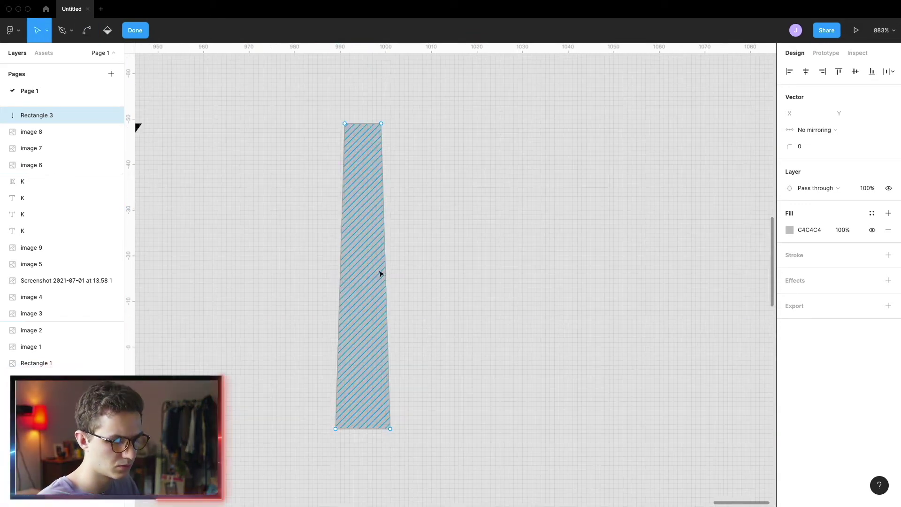
- Add points on both sides of the tapered handle, then shape it with a pointed upper tip and a flared lower end
{"action": "left_click", "coordinate": [385, 274]}
{"action": "left_click", "coordinate": [340, 274]}
{"action": "left_click_drag", "start_coordinate": [839, 114], "coordinate": [899, 183]}
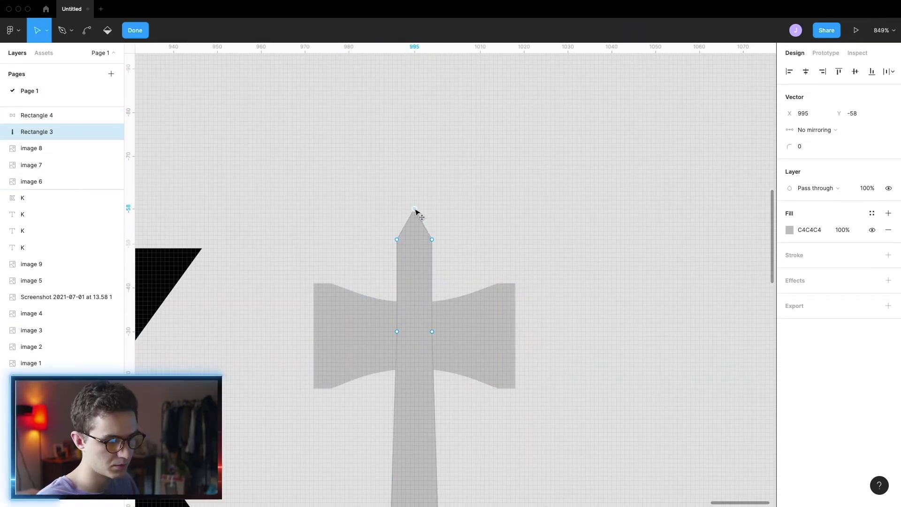
{"action": "left_click", "coordinate": [459, 258]}
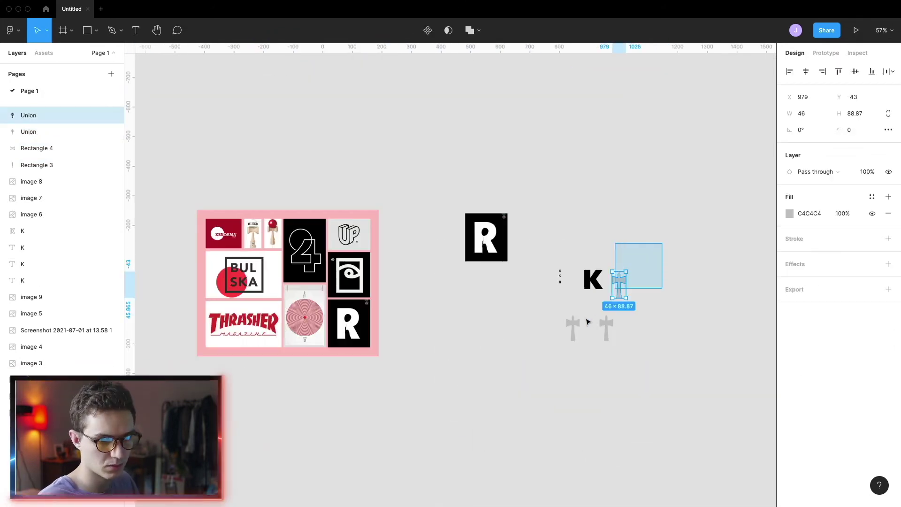
{"action": "left_click", "coordinate": [593, 280], "text": "shift"}
- Duplicate the black K and the merged kendama shape together into the empty space beyond the originals
{"action": "left_click", "coordinate": [608, 293], "text": "shift"}
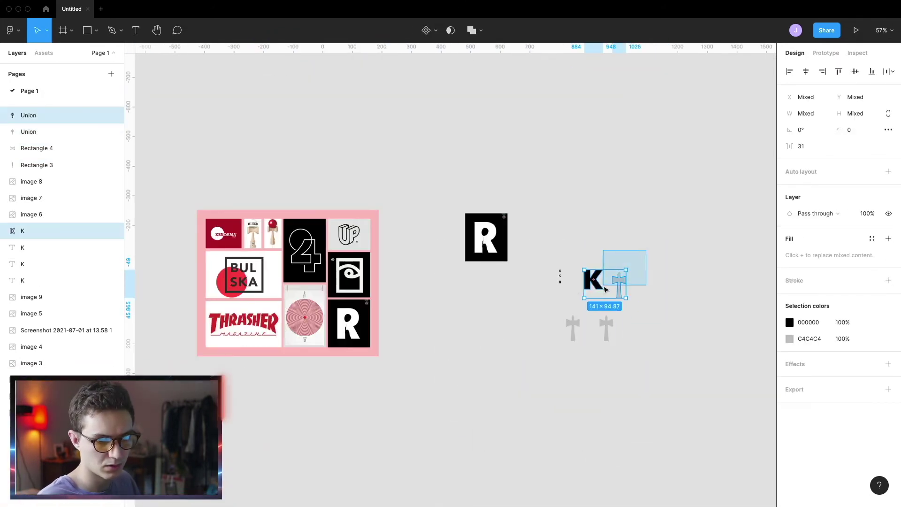
{"action": "left_click_drag", "start_coordinate": [608, 293], "coordinate": [778, 284]}
{"action": "scroll", "coordinate": [635, 332], "scroll_direction": "right", "scroll_amount": 8}
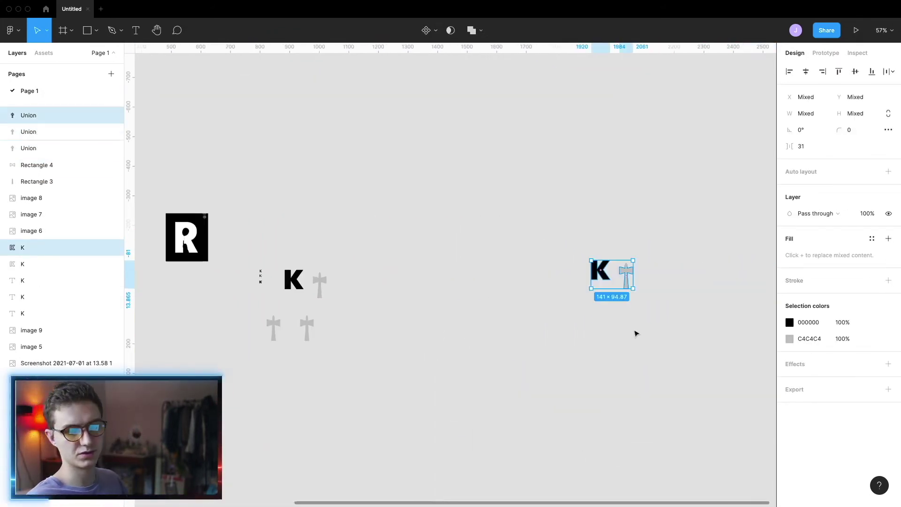
{"action": "scroll", "coordinate": [431, 290], "scroll_direction": "up", "scroll_amount": 10}
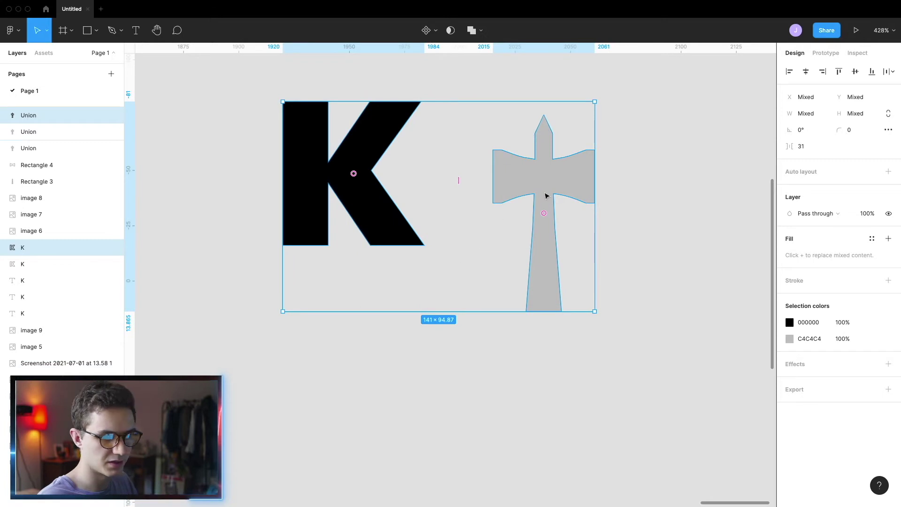
- Rotate the copied kendama by 30°, lay it over the lower part of the K, and scale it down
{"action": "left_click", "coordinate": [547, 195]}
{"action": "left_click_drag", "start_coordinate": [599, 312], "coordinate": [359, 264]}
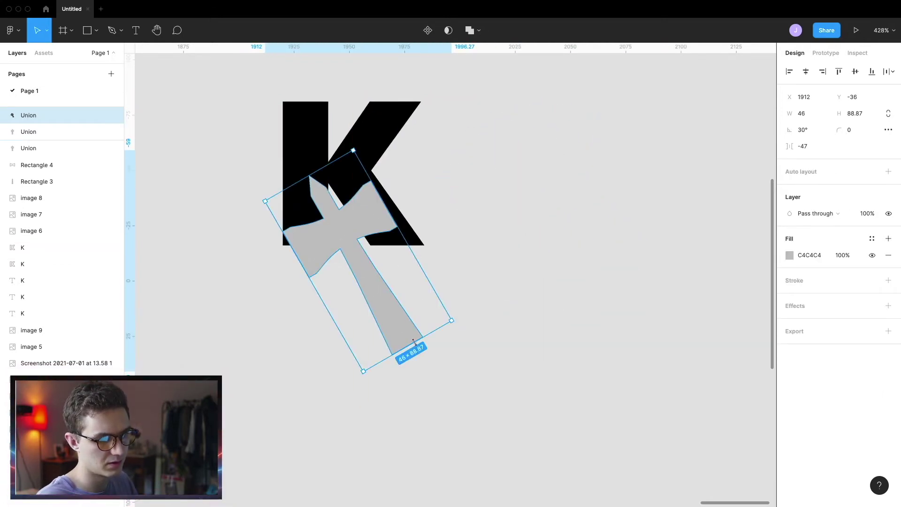
{"action": "left_click_drag", "start_coordinate": [414, 342], "coordinate": [356, 242]}
- Draw a looping white string with a 0.5 stroke from the kendama's crosspiece to the ball and refine its curve points
{"action": "scroll", "coordinate": [348, 228], "scroll_direction": "up", "scroll_amount": 5}
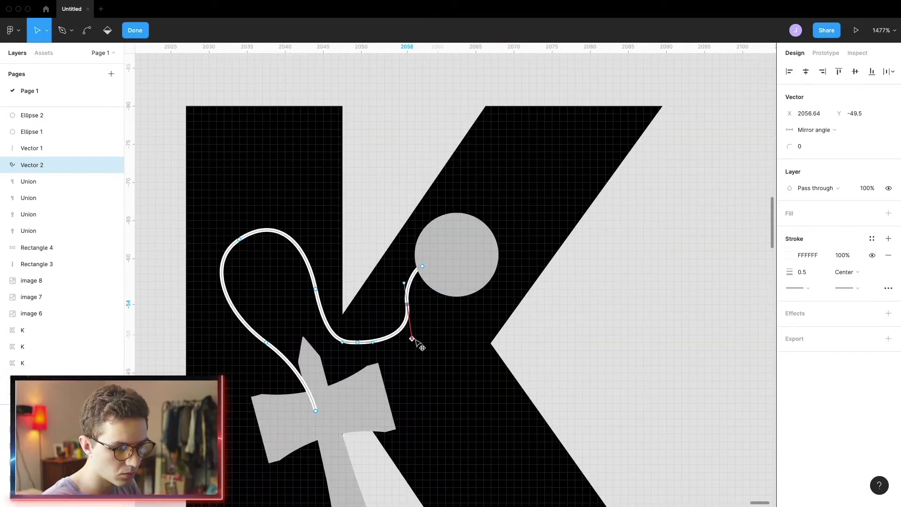
{"action": "left_click_drag", "start_coordinate": [315, 289], "coordinate": [315, 285]}
{"action": "left_click_drag", "start_coordinate": [315, 410], "coordinate": [315, 404]}
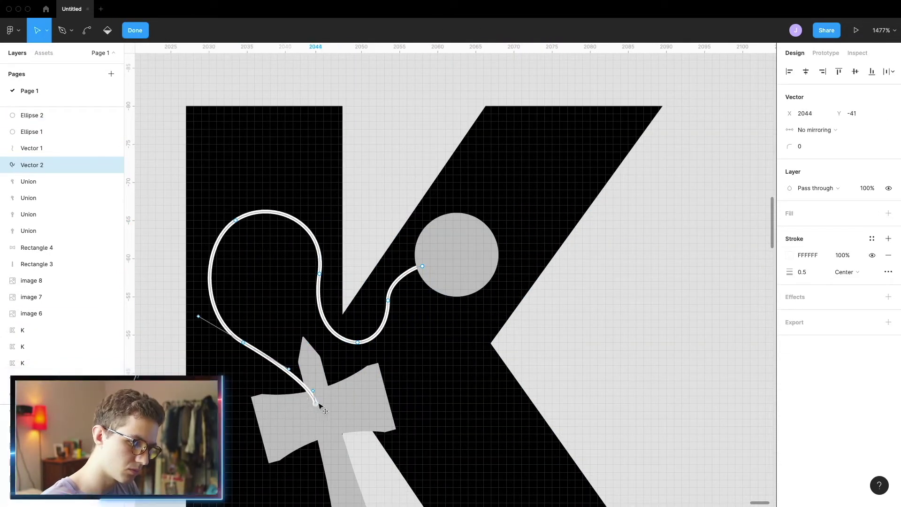
{"action": "left_click_drag", "start_coordinate": [407, 304], "coordinate": [400, 307]}
{"action": "left_click_drag", "start_coordinate": [323, 230], "coordinate": [332, 228]}
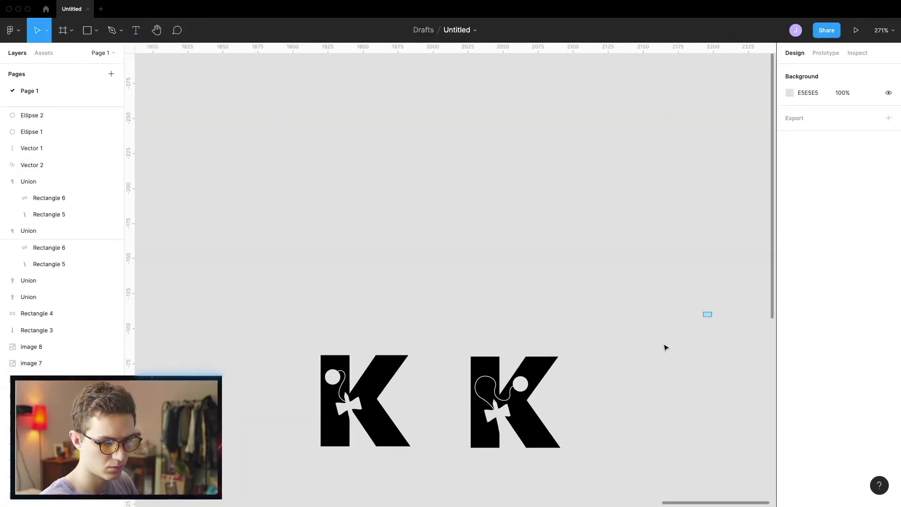
- Duplicate the K with its kendama, string and ball into free space for another version
{"action": "left_click_drag", "start_coordinate": [664, 347], "coordinate": [747, 420]}
{"action": "scroll", "coordinate": [714, 450], "scroll_direction": "right", "scroll_amount": 5}
{"action": "scroll", "coordinate": [549, 411], "scroll_direction": "up", "scroll_amount": 3}
{"action": "scroll", "coordinate": [551, 412], "scroll_direction": "up", "scroll_amount": 5}
- Enlarge the kendama on the copied K to about 19.56 × 37.71 and its ball to 13 × 13
{"action": "left_click", "coordinate": [414, 435]}
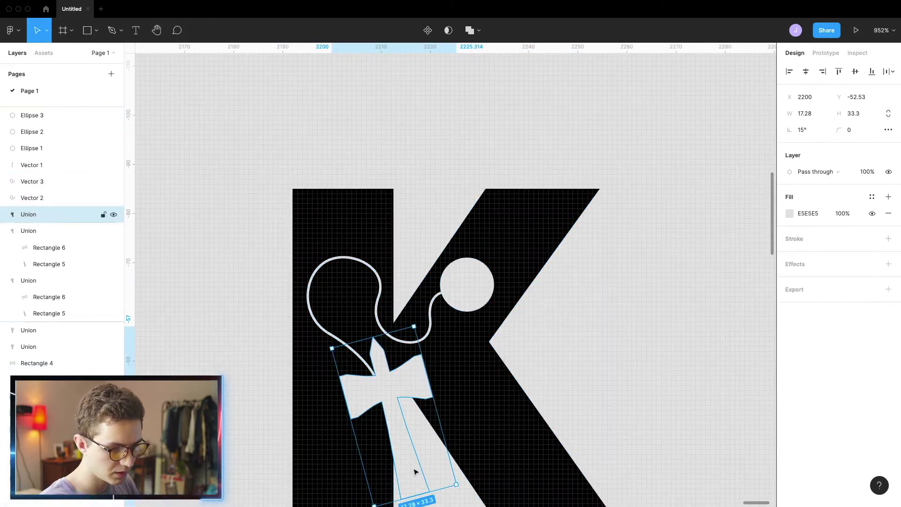
{"action": "scroll", "coordinate": [420, 450], "scroll_direction": "down", "scroll_amount": 2}
{"action": "left_click_drag", "start_coordinate": [415, 416], "coordinate": [418, 434]}
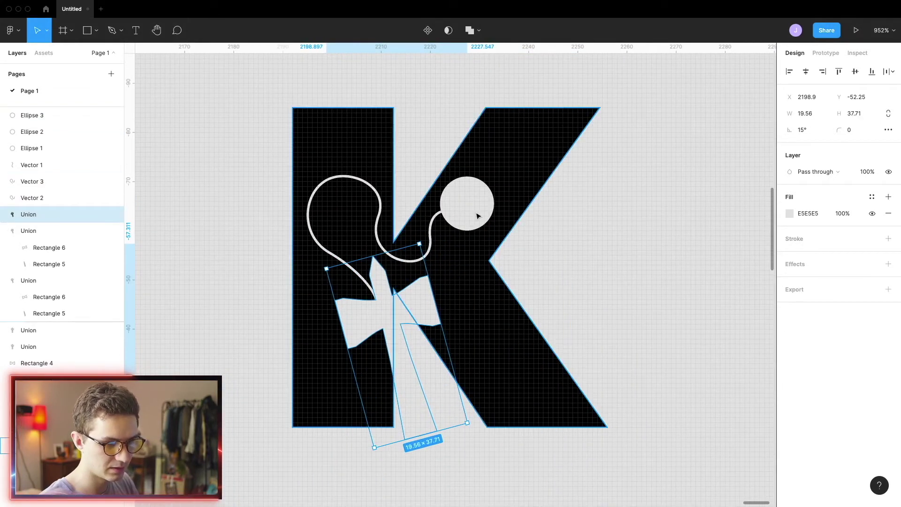
{"action": "left_click", "coordinate": [491, 203]}
{"action": "left_click_drag", "start_coordinate": [496, 203], "coordinate": [505, 202]}
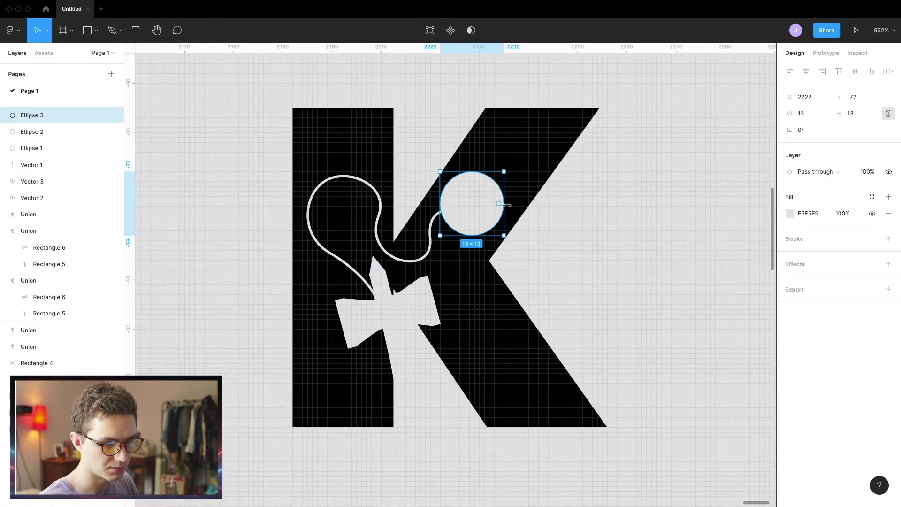
{"action": "left_click", "coordinate": [660, 241]}
- Move the enlarged kendama slightly up the K to X 2198, Y -52.94
{"action": "scroll", "coordinate": [654, 359], "scroll_direction": "down", "scroll_amount": 4}
{"action": "scroll", "coordinate": [554, 352], "scroll_direction": "up", "scroll_amount": 4}
{"action": "left_click", "coordinate": [497, 344]}
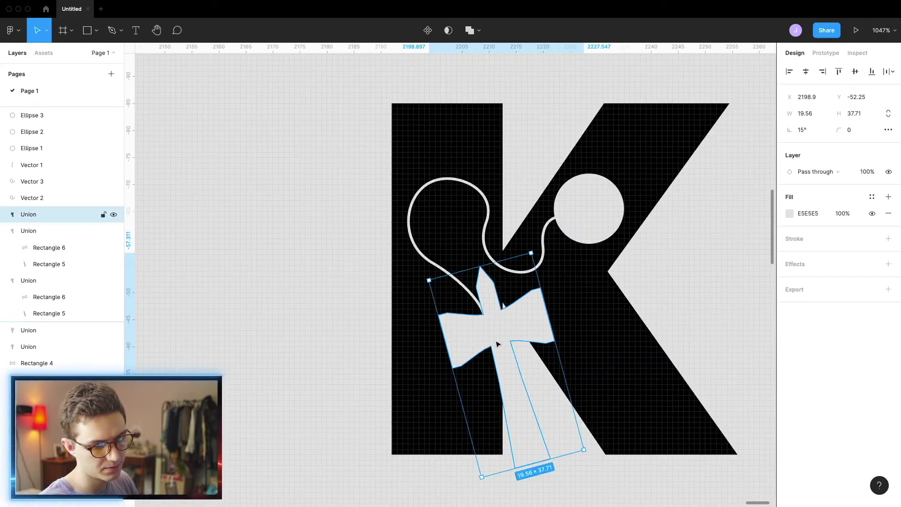
{"action": "left_click_drag", "start_coordinate": [497, 344], "coordinate": [493, 338]}
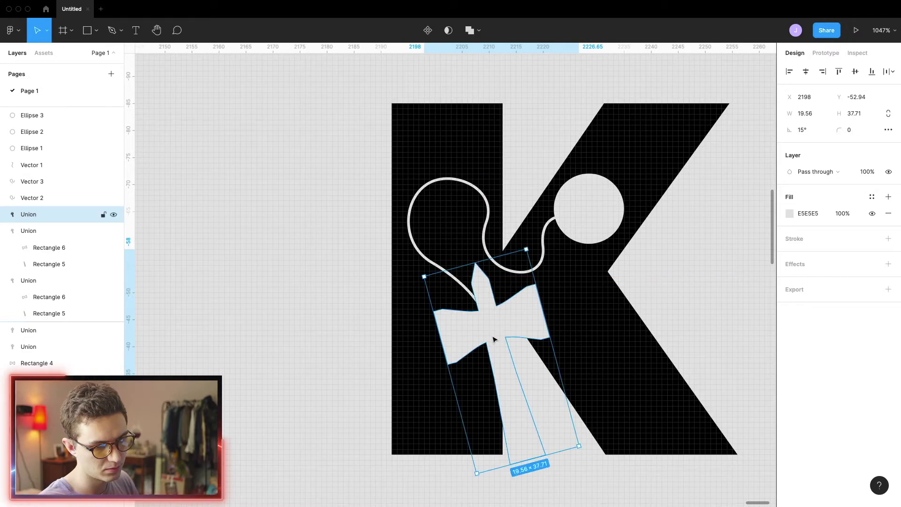
{"action": "left_click", "coordinate": [296, 408]}
{"action": "scroll", "coordinate": [296, 412], "scroll_direction": "down", "scroll_amount": 2}
{"action": "scroll", "coordinate": [312, 422], "scroll_direction": "right", "scroll_amount": 3}
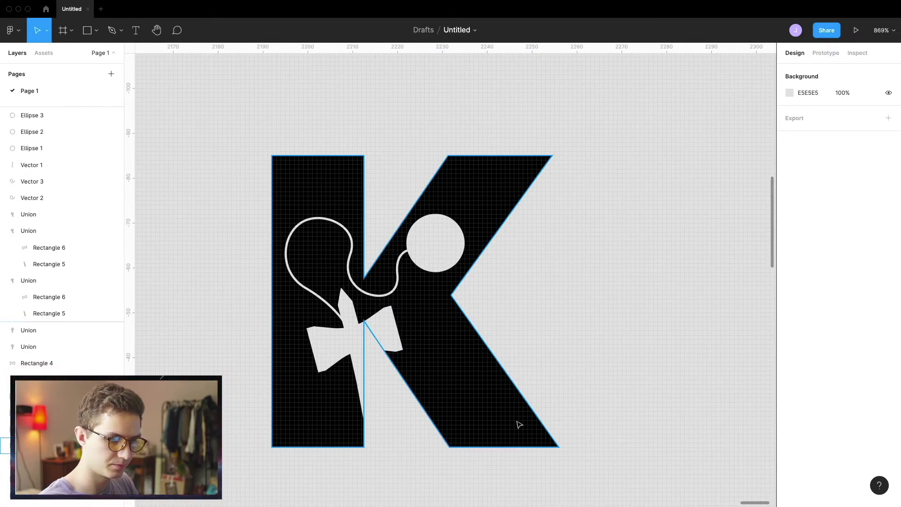
- Copy the refined K, including its enlarged kendama, string and ball, to the empty space beside it
{"action": "scroll", "coordinate": [615, 407], "scroll_direction": "down", "scroll_amount": 5}
{"action": "scroll", "coordinate": [657, 322], "scroll_direction": "right", "scroll_amount": 2}
{"action": "left_click_drag", "start_coordinate": [624, 212], "coordinate": [309, 450]}
{"action": "left_click_drag", "start_coordinate": [455, 369], "coordinate": [723, 373]}
{"action": "scroll", "coordinate": [722, 391], "scroll_direction": "right", "scroll_amount": 4}
- Unite the kendama, string and ball on the newest copy and subtract the united shape from the black K
{"action": "left_click", "coordinate": [505, 373]}
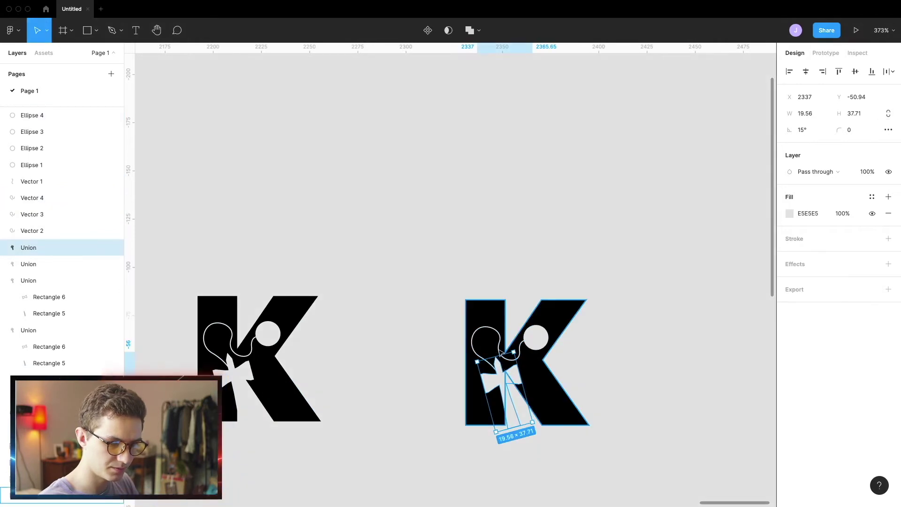
{"action": "left_click", "coordinate": [498, 370], "text": "shift"}
{"action": "left_click", "coordinate": [543, 339], "text": "shift"}
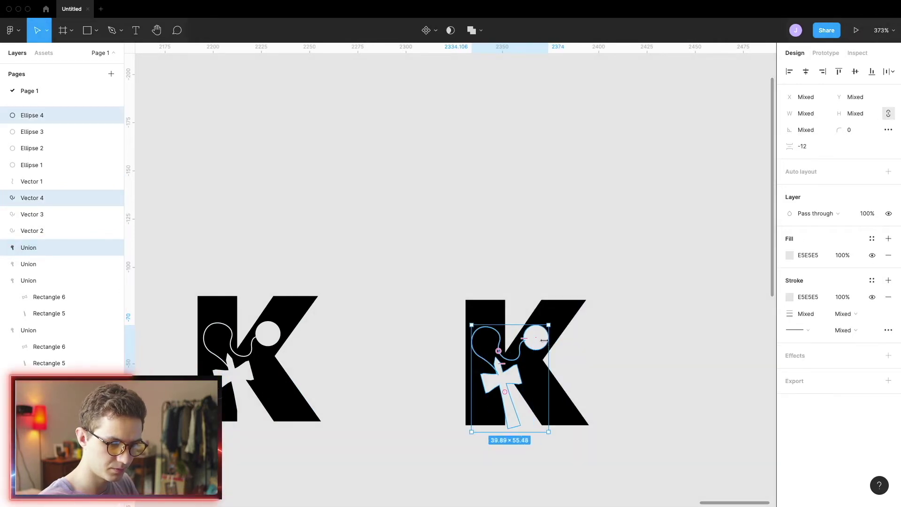
{"action": "left_click", "coordinate": [470, 31]}
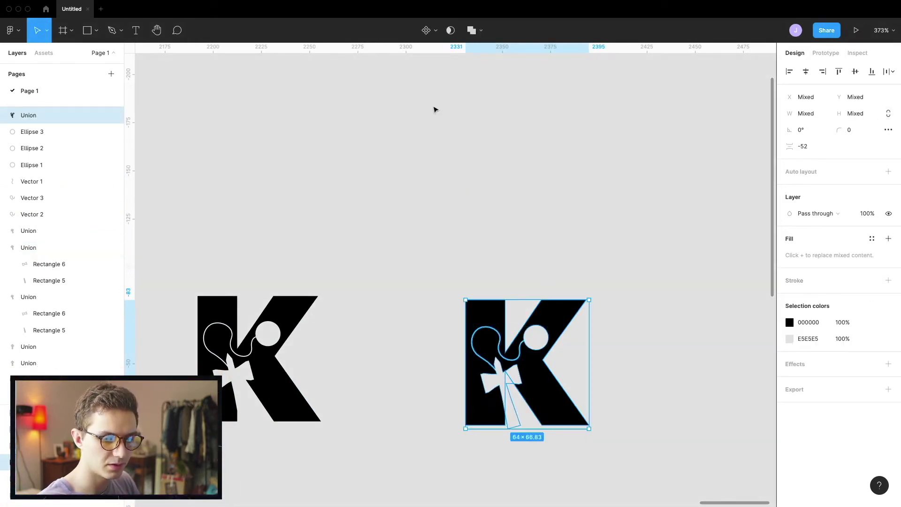
{"action": "left_click", "coordinate": [480, 30]}
{"action": "left_click", "coordinate": [483, 67]}
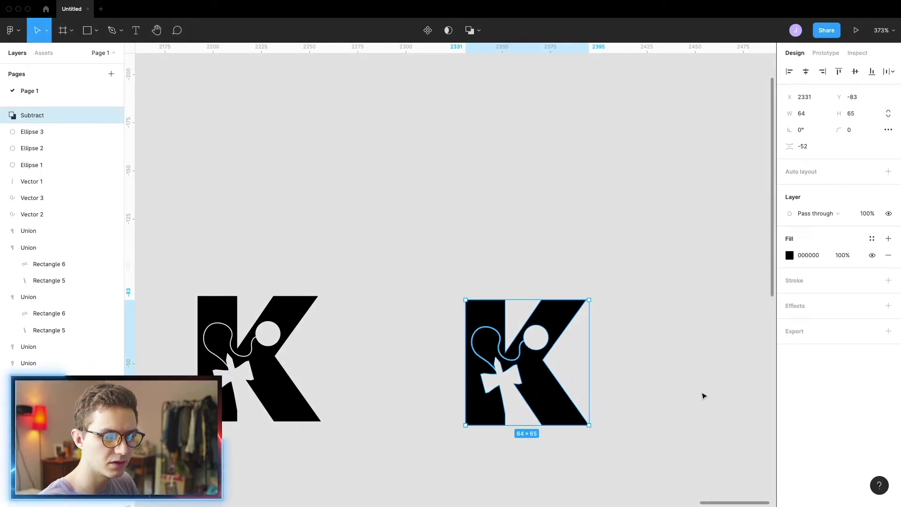
- Duplicate the subtracted K beside itself and flatten the copy into a single vector
{"action": "scroll", "coordinate": [656, 413], "scroll_direction": "right", "scroll_amount": 2}
{"action": "left_click", "coordinate": [624, 437]}
{"action": "scroll", "coordinate": [625, 437], "scroll_direction": "right", "scroll_amount": 3}
{"action": "left_click_drag", "start_coordinate": [427, 394], "coordinate": [662, 398]}
{"action": "key", "text": "super+e"}
{"action": "scroll", "coordinate": [691, 378], "scroll_direction": "right", "scroll_amount": 5}
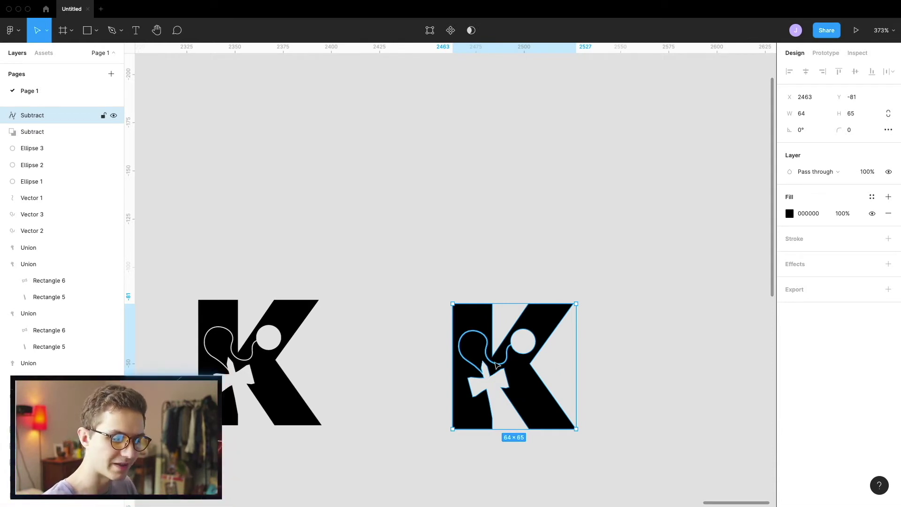
- Examine the row of K logo versions and inspect the flattened K up close
{"action": "scroll", "coordinate": [386, 374], "scroll_direction": "down", "scroll_amount": 5}
{"action": "scroll", "coordinate": [665, 421], "scroll_direction": "left", "scroll_amount": 4}
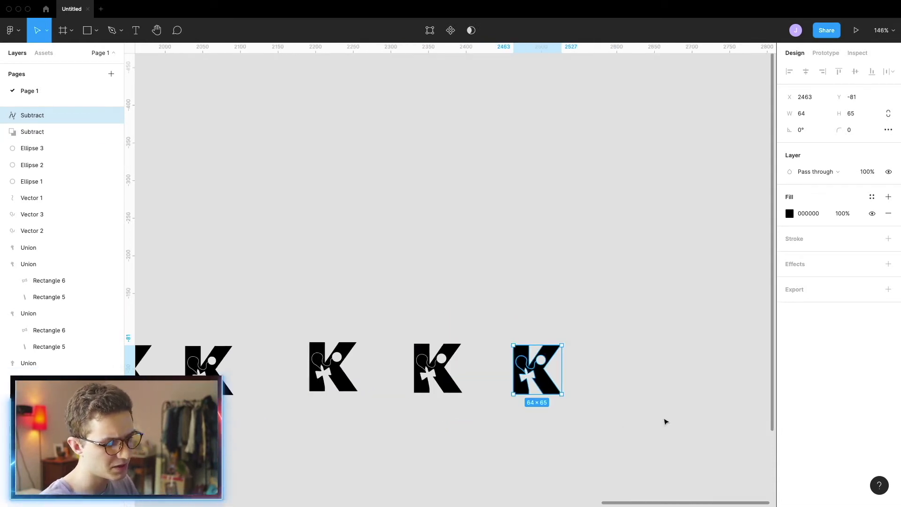
{"action": "scroll", "coordinate": [362, 392], "scroll_direction": "right", "scroll_amount": 2}
{"action": "scroll", "coordinate": [360, 393], "scroll_direction": "down", "scroll_amount": 2}
{"action": "scroll", "coordinate": [359, 396], "scroll_direction": "left", "scroll_amount": 3}
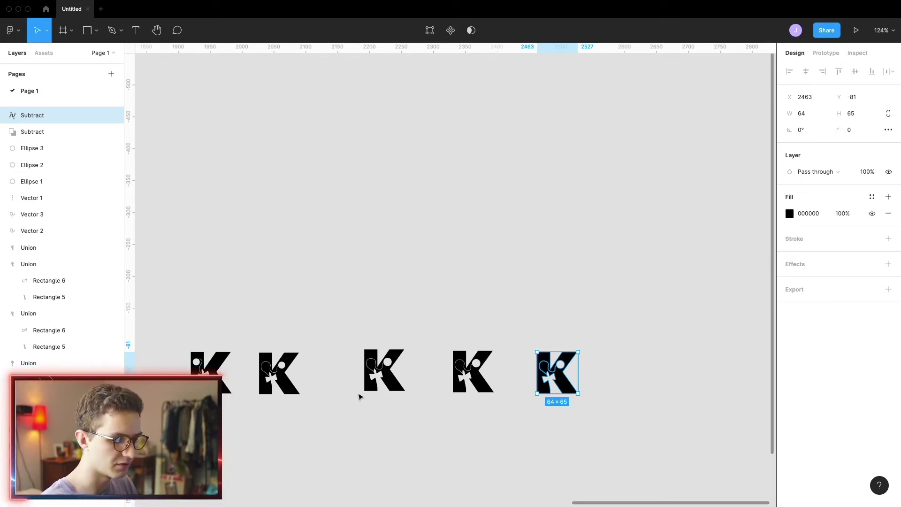
{"action": "scroll", "coordinate": [605, 381], "scroll_direction": "up", "scroll_amount": 5}
{"action": "scroll", "coordinate": [601, 378], "scroll_direction": "down", "scroll_amount": 8}
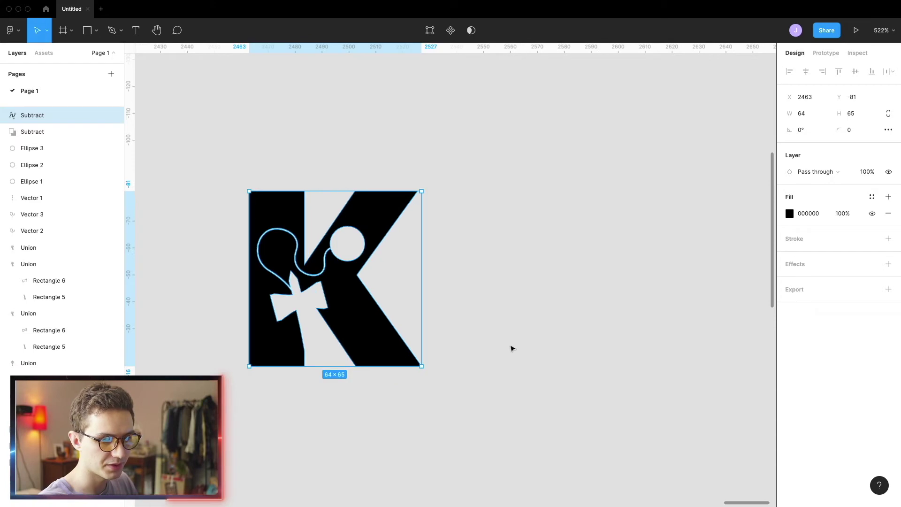
{"action": "left_click", "coordinate": [529, 334]}
{"action": "scroll", "coordinate": [521, 326], "scroll_direction": "up", "scroll_amount": 5}
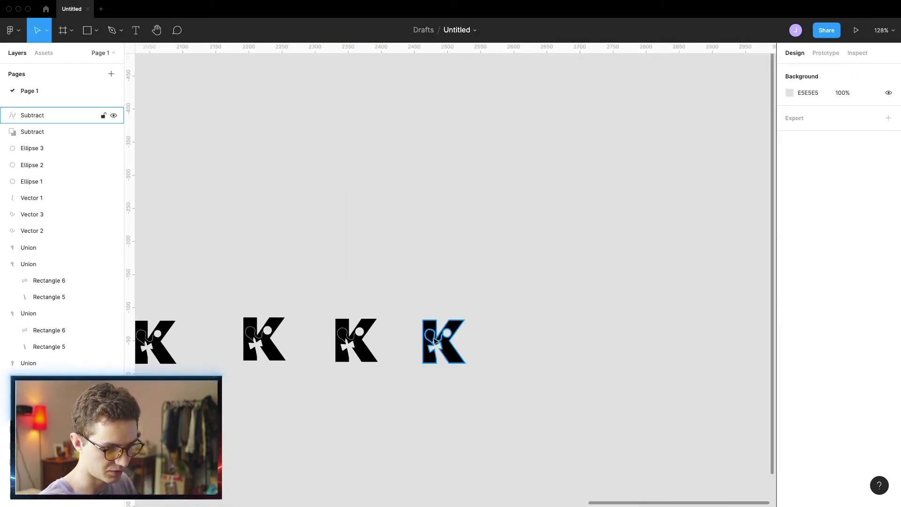
- Duplicate the flattened K well beyond the end of the row of versions
{"action": "left_click_drag", "start_coordinate": [445, 345], "coordinate": [705, 341]}
{"action": "scroll", "coordinate": [407, 319], "scroll_direction": "right", "scroll_amount": 5}
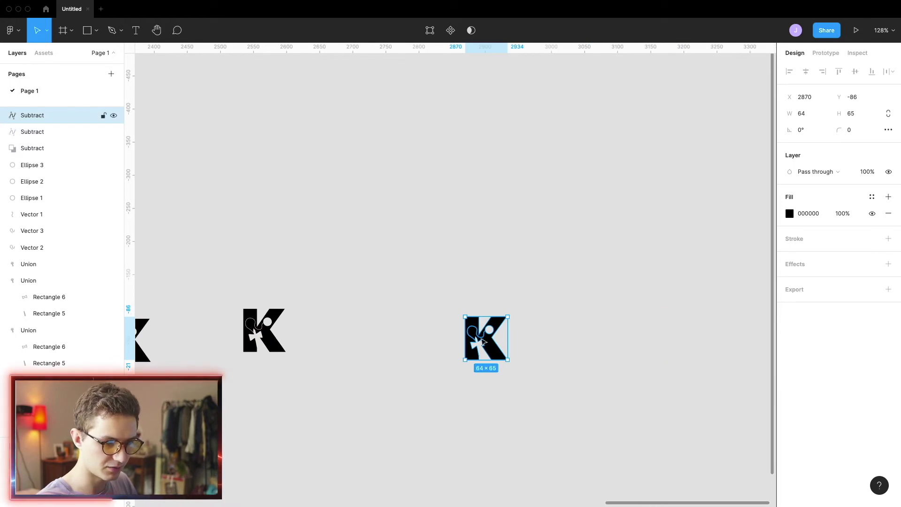
{"action": "left_click_drag", "start_coordinate": [483, 341], "coordinate": [565, 349]}
- Add a widely letter-spaced, all-caps KIND DAMA wordmark in Poppins Black centred beneath the isolated K and flatten it
{"action": "scroll", "coordinate": [387, 394], "scroll_direction": "right", "scroll_amount": 4}
{"action": "scroll", "coordinate": [371, 394], "scroll_direction": "up", "scroll_amount": 5}
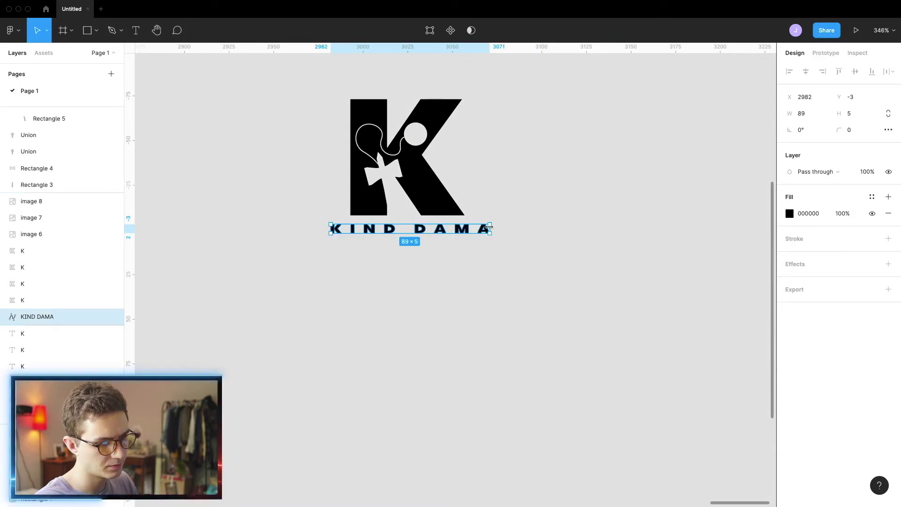
{"action": "left_click_drag", "start_coordinate": [488, 227], "coordinate": [459, 233]}
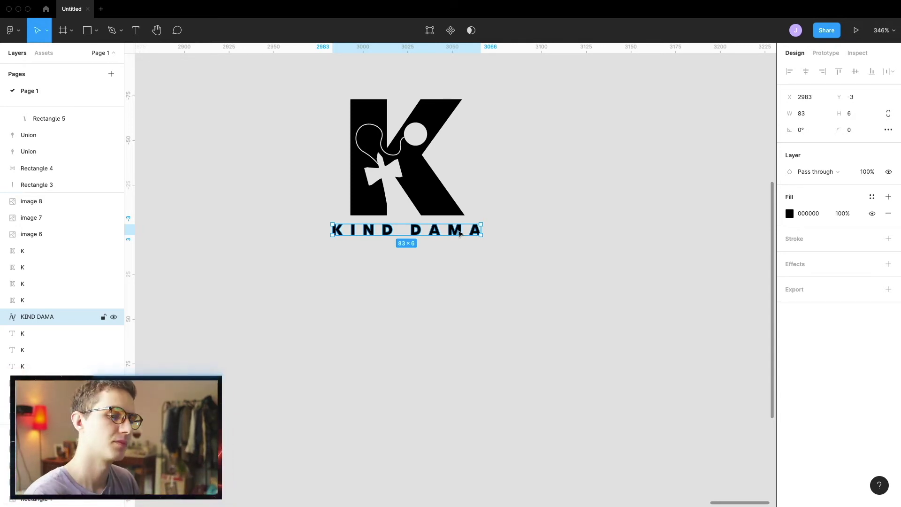
- Open the K above the wordmark for point editing and round the handle's lower bend point with a corner radius of 30
{"action": "left_click", "coordinate": [429, 197]}
{"action": "scroll", "coordinate": [408, 183], "scroll_direction": "up", "scroll_amount": 10}
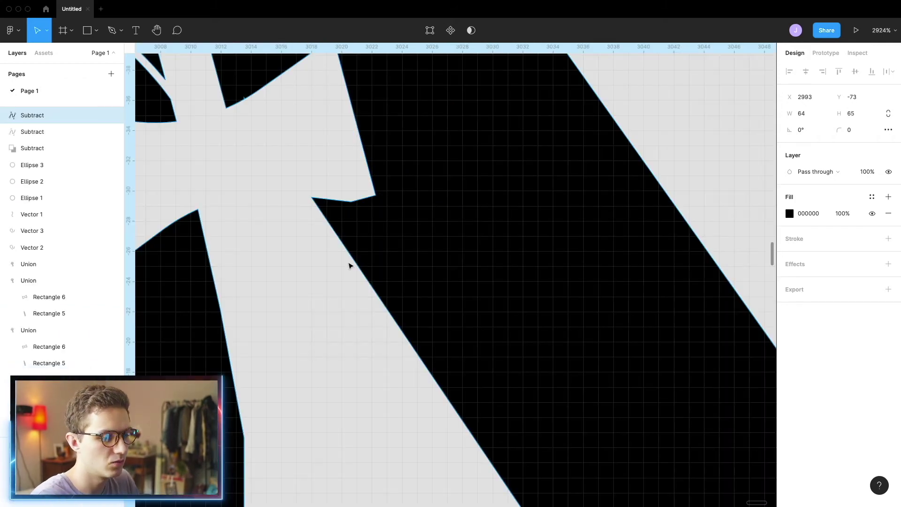
{"action": "scroll", "coordinate": [460, 317], "scroll_direction": "down", "scroll_amount": 1}
{"action": "double_click", "coordinate": [460, 316]}
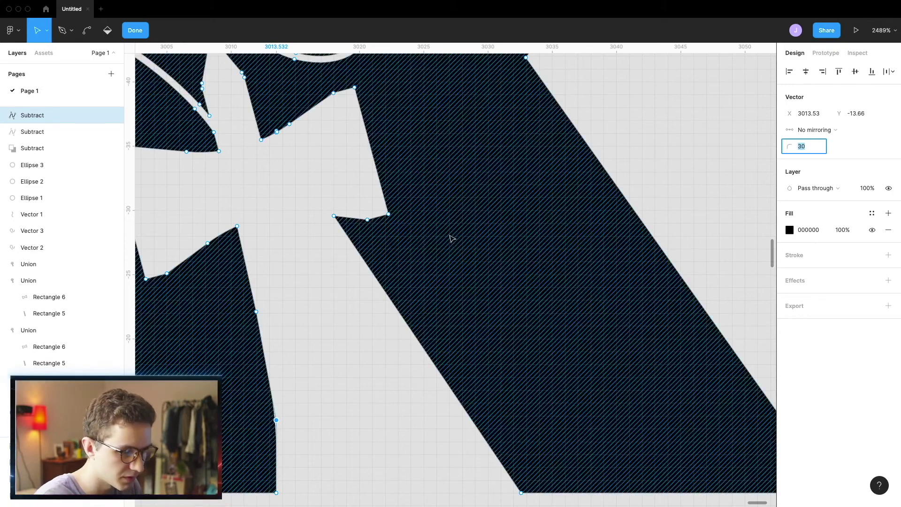
- Set the corner radius of the two points where the handle meets the crosspiece's underside to 0.1
{"action": "left_click_drag", "start_coordinate": [349, 189], "coordinate": [233, 227]}
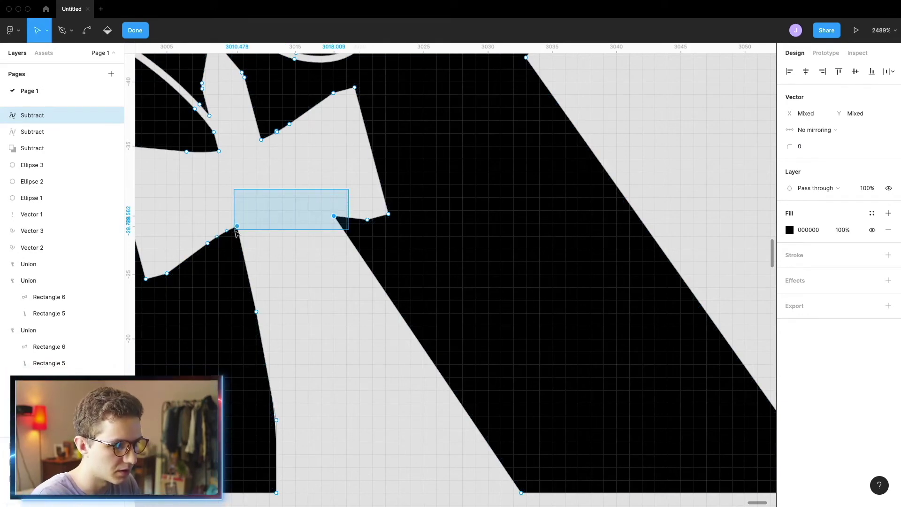
{"action": "left_click", "coordinate": [815, 148]}
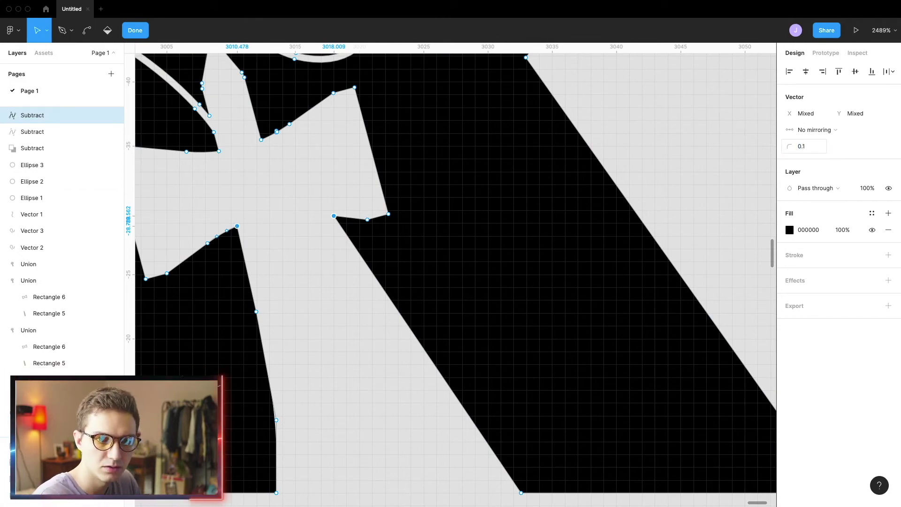
{"action": "key", "text": "Return"}
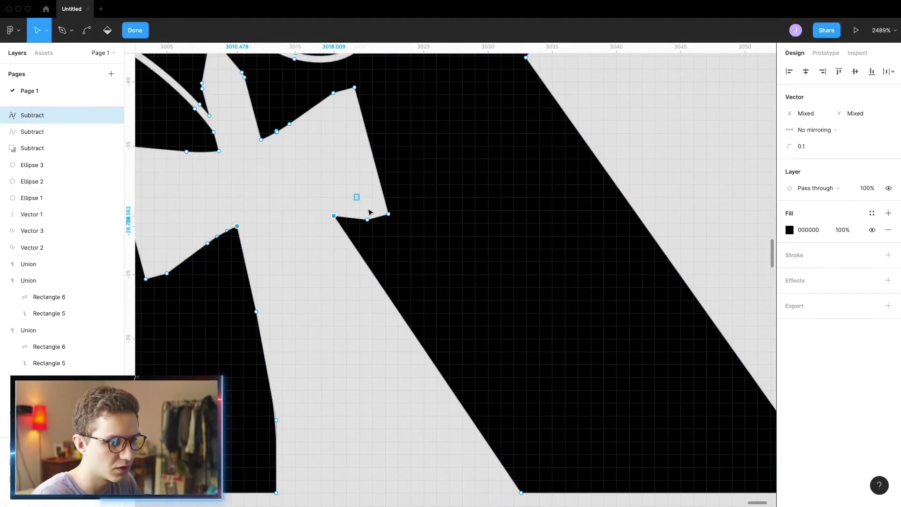
- Set the corner radius of the outer corner points at both ends of the kendama's crosspiece to 0.1 and finish point editing
{"action": "left_click_drag", "start_coordinate": [369, 213], "coordinate": [397, 234]}
{"action": "left_click_drag", "start_coordinate": [331, 120], "coordinate": [368, 76]}
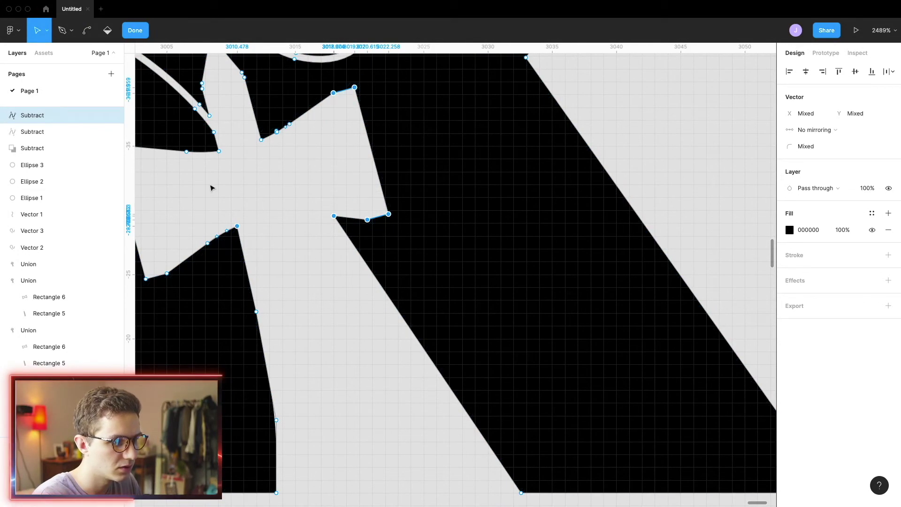
{"action": "scroll", "coordinate": [211, 188], "scroll_direction": "up", "scroll_amount": 3}
{"action": "scroll", "coordinate": [268, 274], "scroll_direction": "left", "scroll_amount": 5}
{"action": "left_click_drag", "start_coordinate": [298, 263], "coordinate": [246, 228]}
{"action": "left_click_drag", "start_coordinate": [316, 334], "coordinate": [277, 395]}
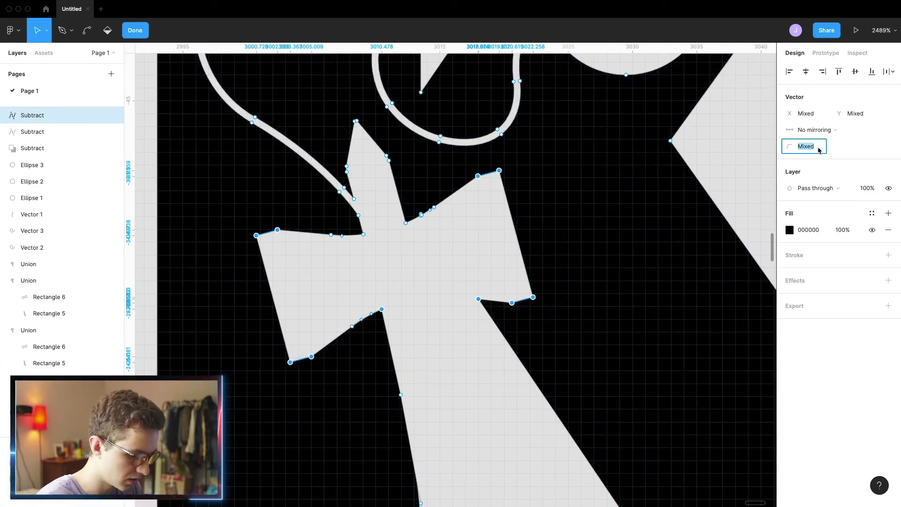
{"action": "type", "text": "0.1"}
{"action": "key", "text": "Return"}
{"action": "left_click", "coordinate": [528, 427]}
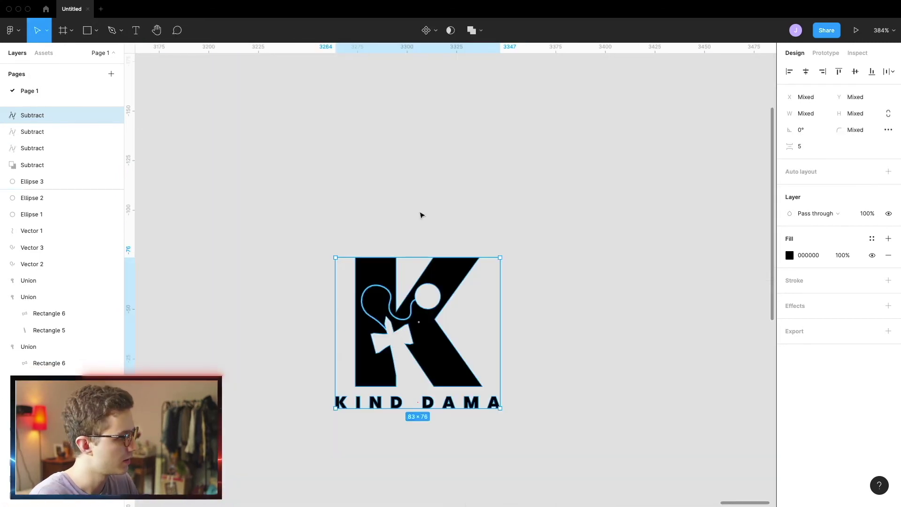
{"action": "left_click", "coordinate": [607, 386]}
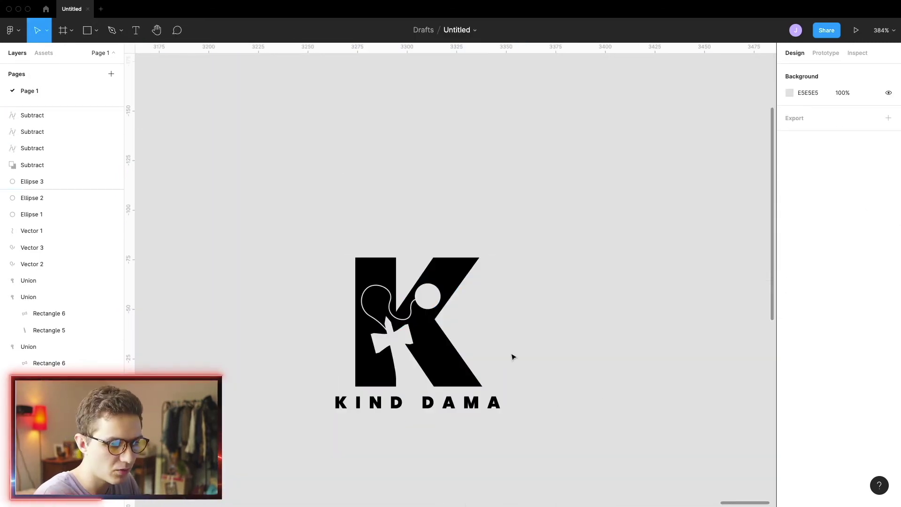
- Place a white rectangle behind the copied logo and cover its ball with a 13 × 13 circle filled red (F05656)
{"action": "left_click", "coordinate": [406, 360]}
{"action": "left_click", "coordinate": [92, 31]}
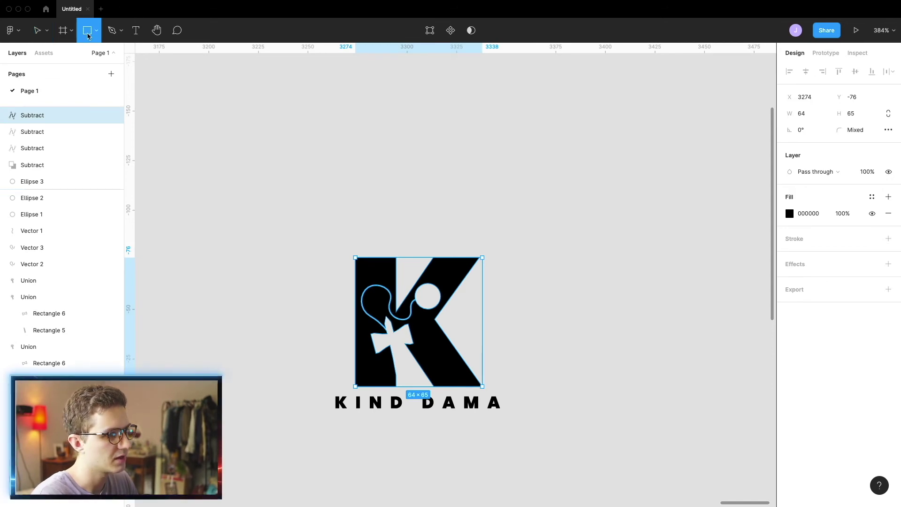
{"action": "left_click", "coordinate": [96, 31]}
{"action": "left_click", "coordinate": [84, 92]}
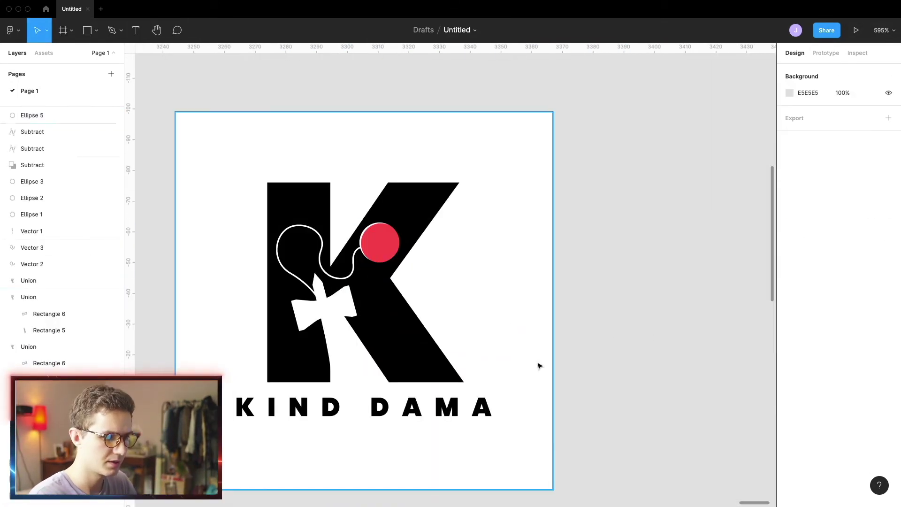
{"action": "scroll", "coordinate": [538, 365], "scroll_direction": "down", "scroll_amount": 4}
{"action": "scroll", "coordinate": [540, 365], "scroll_direction": "left", "scroll_amount": 2}
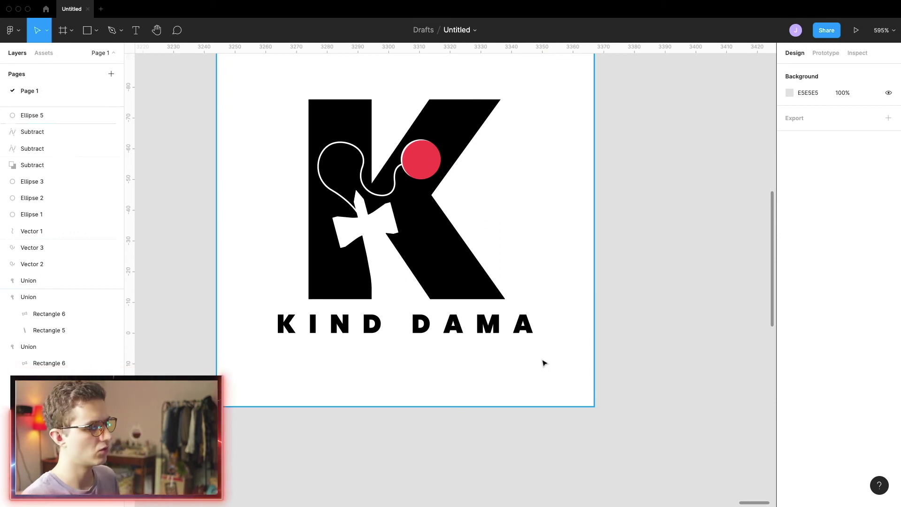
{"action": "scroll", "coordinate": [539, 372], "scroll_direction": "up", "scroll_amount": 5}
{"action": "scroll", "coordinate": [537, 381], "scroll_direction": "down", "scroll_amount": 2}
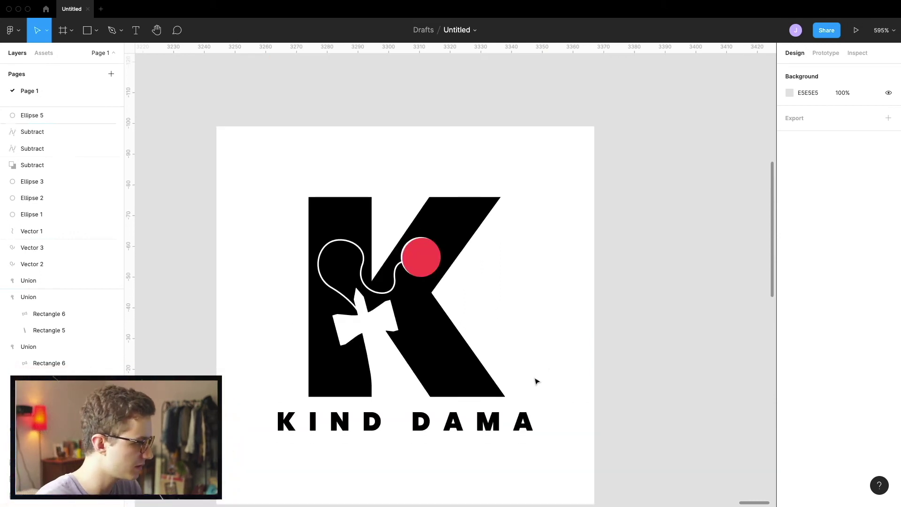